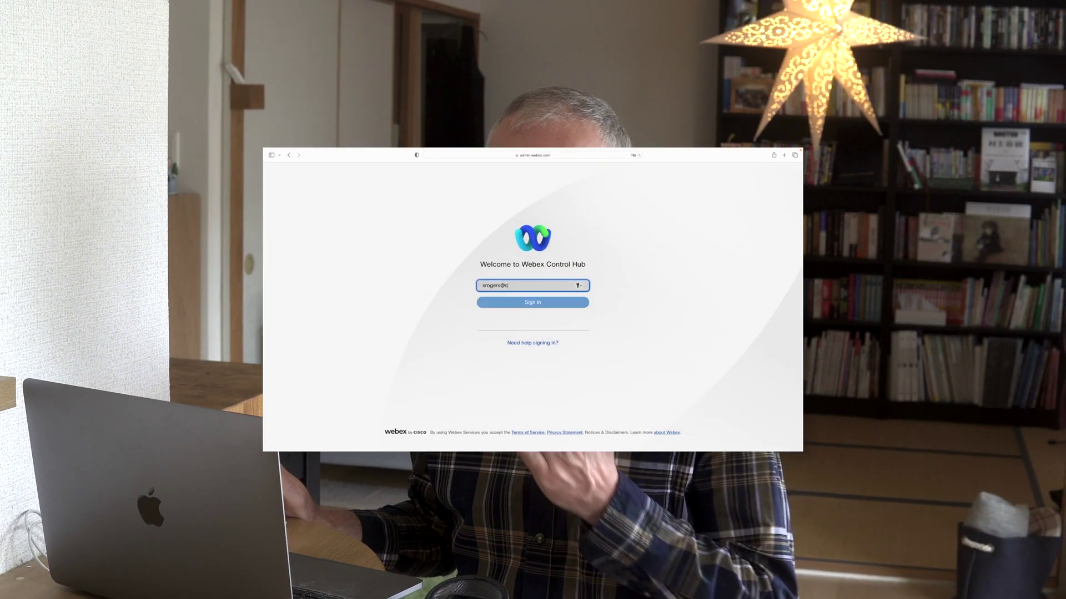
Sign in to Control Hub with the admin e-mail address and account password
type("b499.dc-01.com")
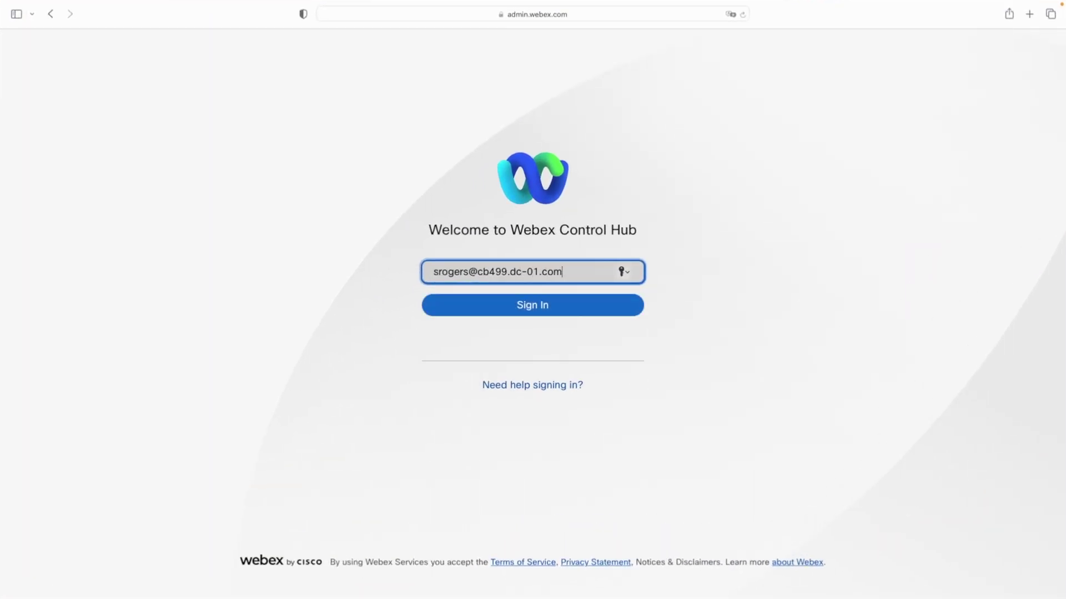
key("Return")
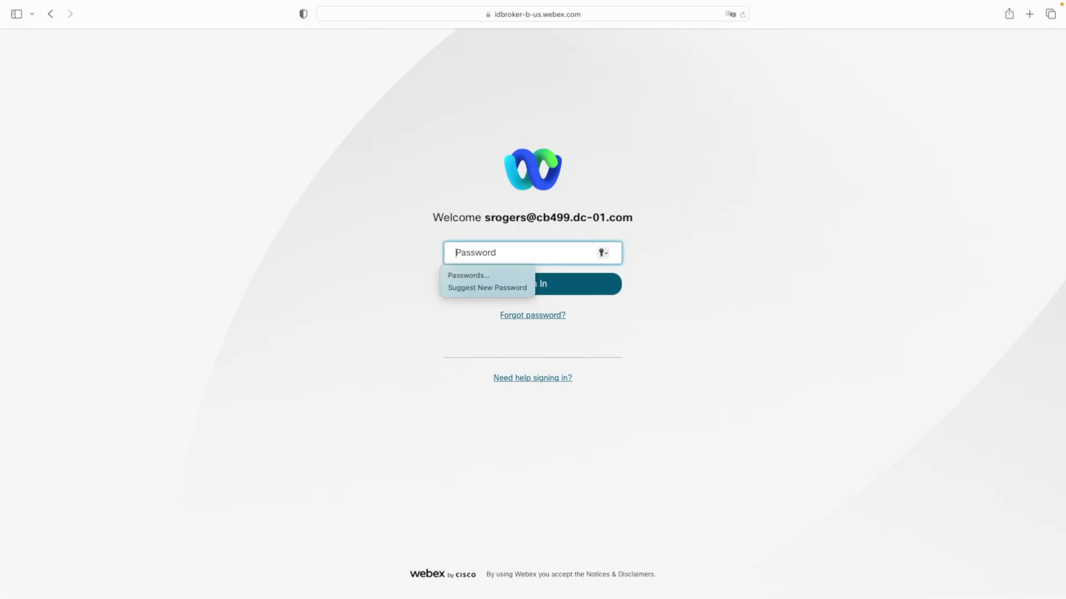
type("••••••")
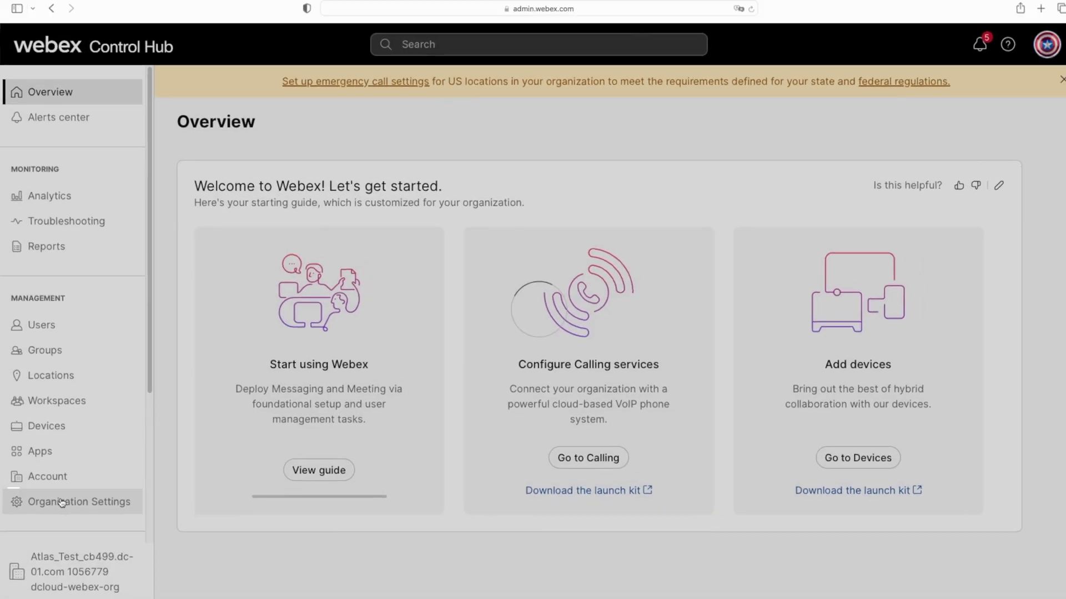
Change the Control Hub idle timeout from 20 minutes to No timeout in Organization Settings
left_click(83, 493)
scroll(419, 393, "down", 5)
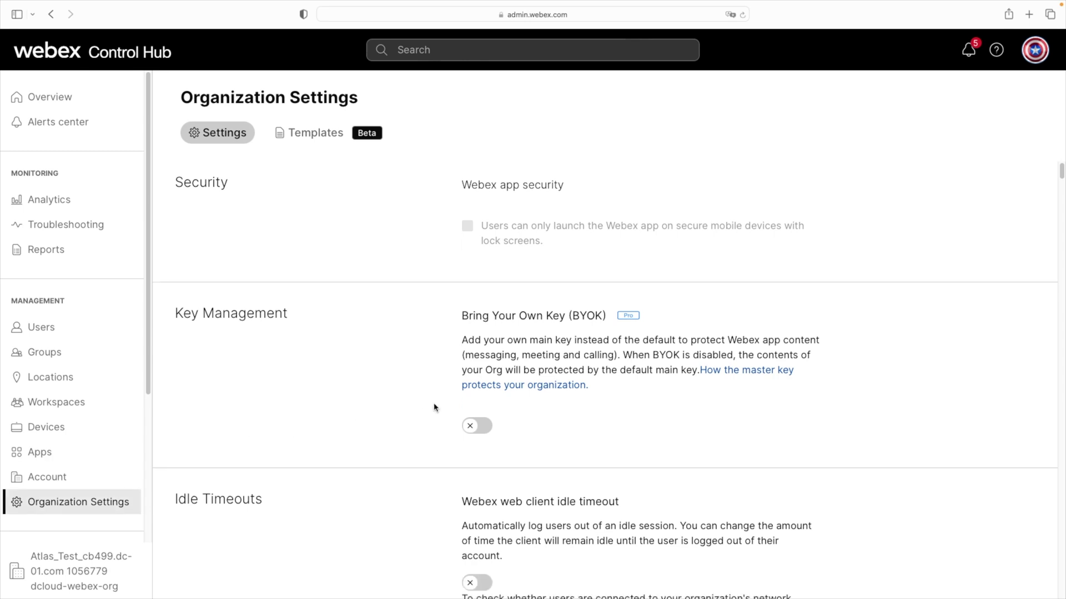
scroll(458, 447, "down", 4)
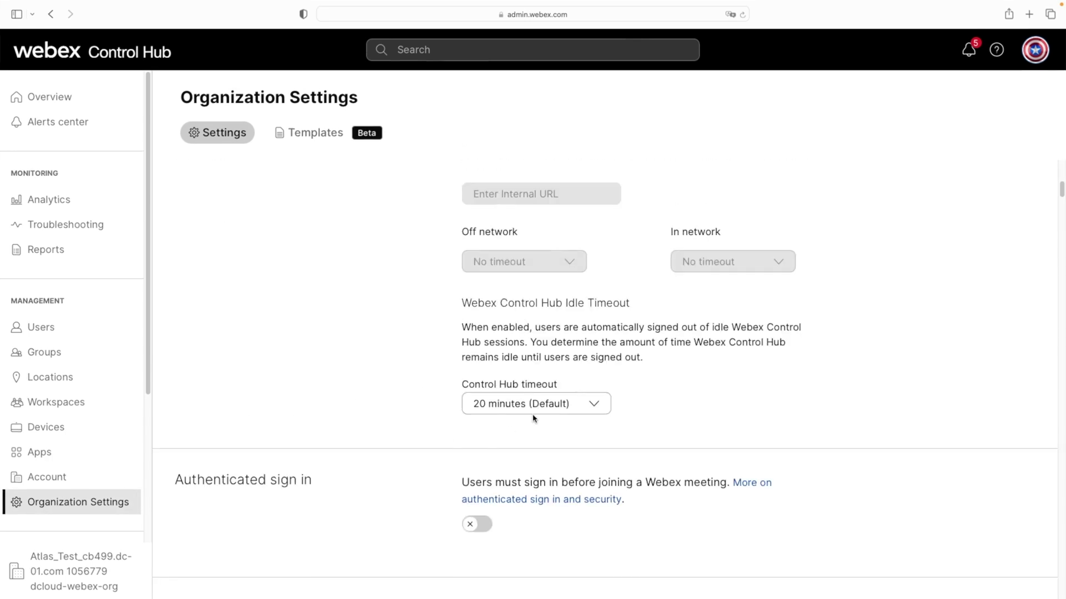
left_click(532, 410)
left_click(538, 431)
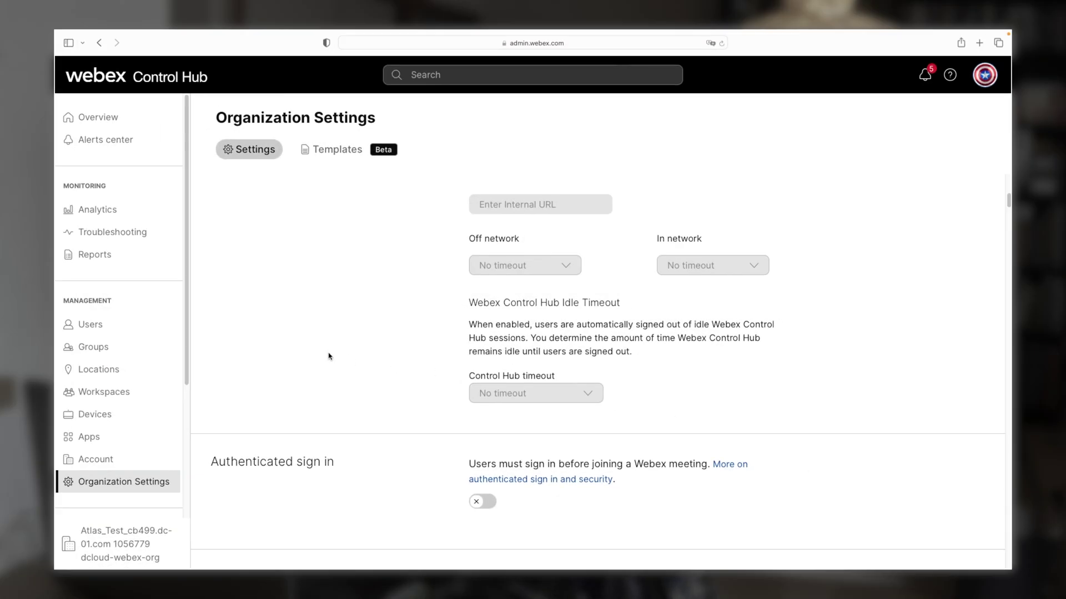
Open the dCloud location from Locations and start editing its location info
left_click(108, 374)
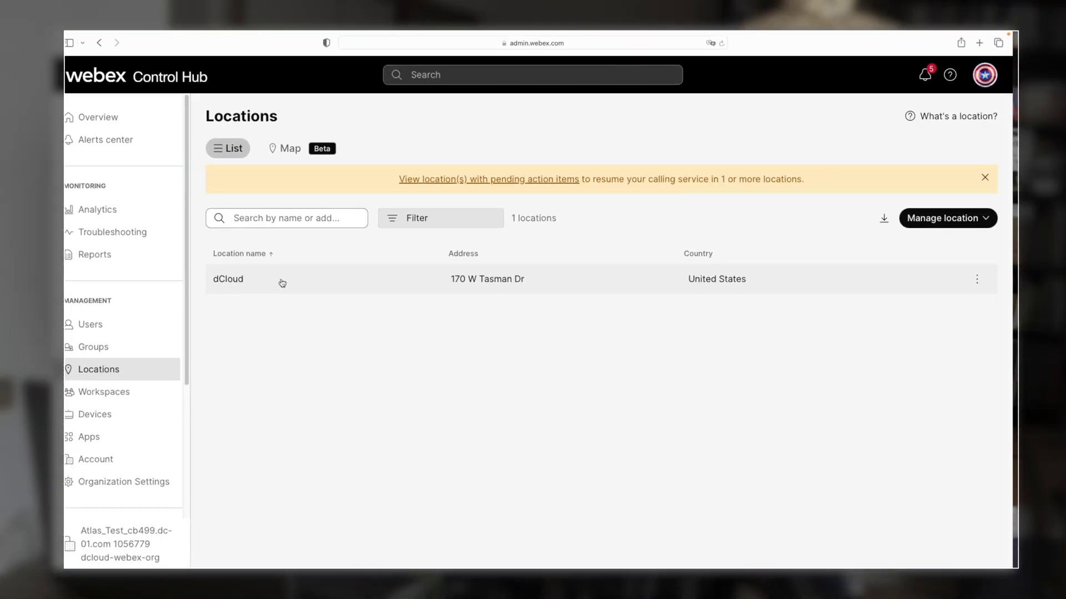
left_click(282, 284)
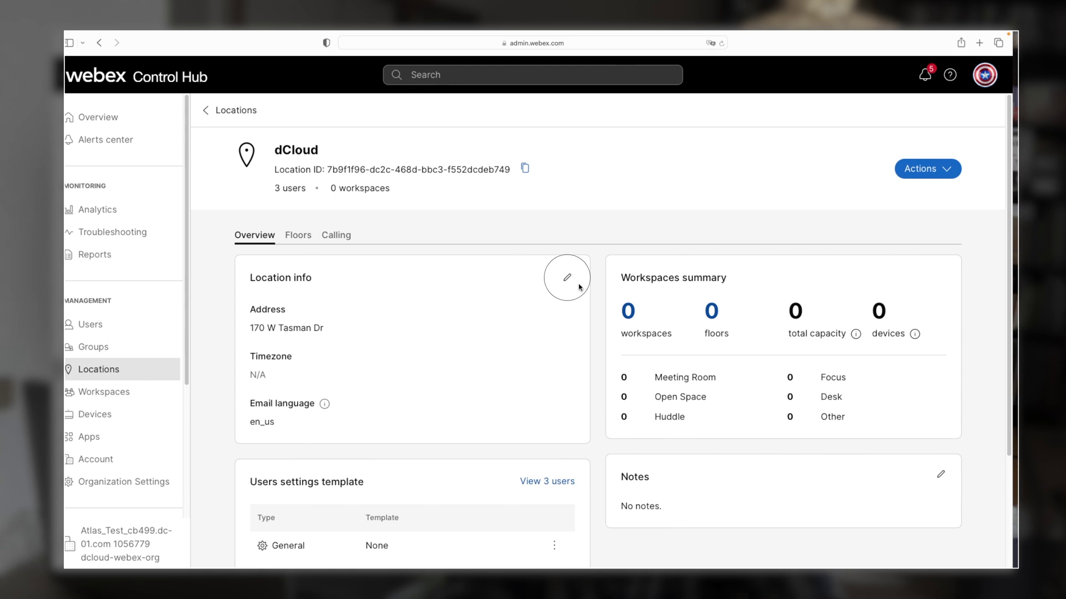
left_click(568, 279)
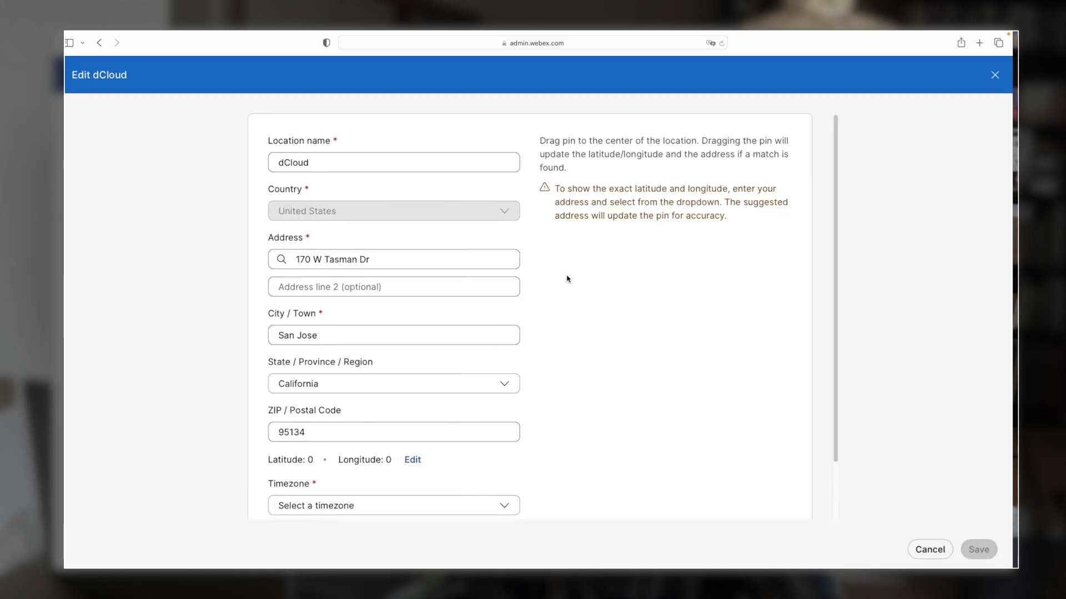
Rename the location to Seattle and pick the suggested Seattle, WA street address
left_click(338, 164)
key("BackSpace")
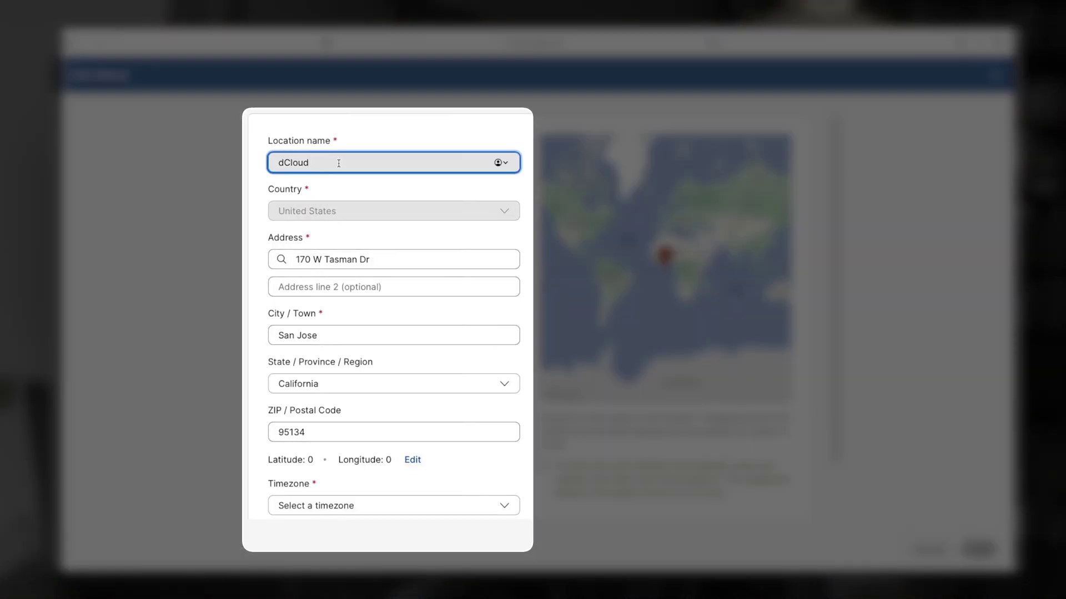
key("BackSpace")
type("Seattle")
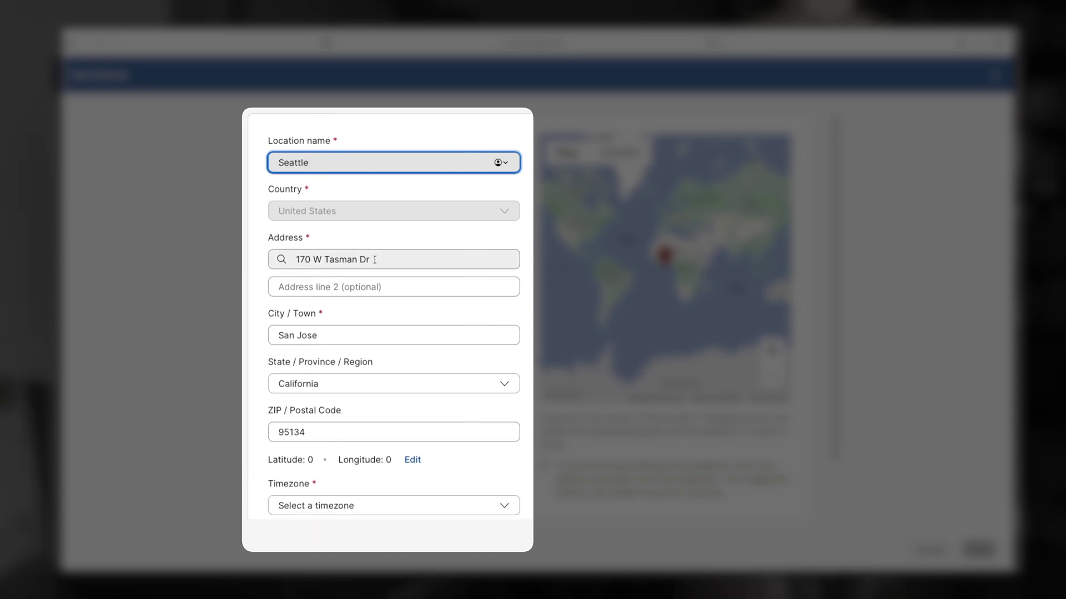
left_click(351, 260)
type("400")
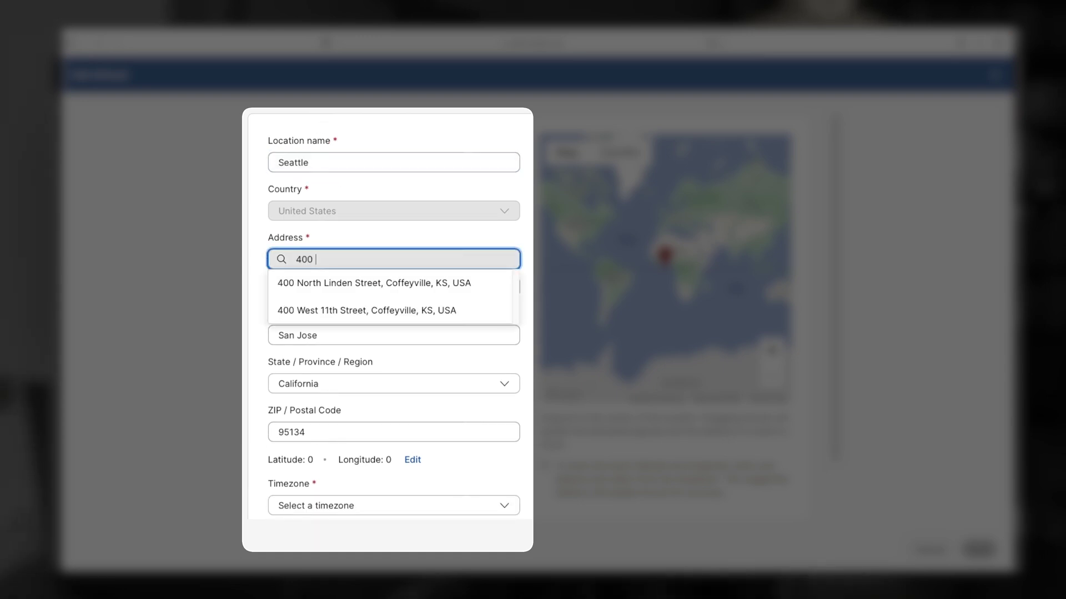
type(" Broad Street")
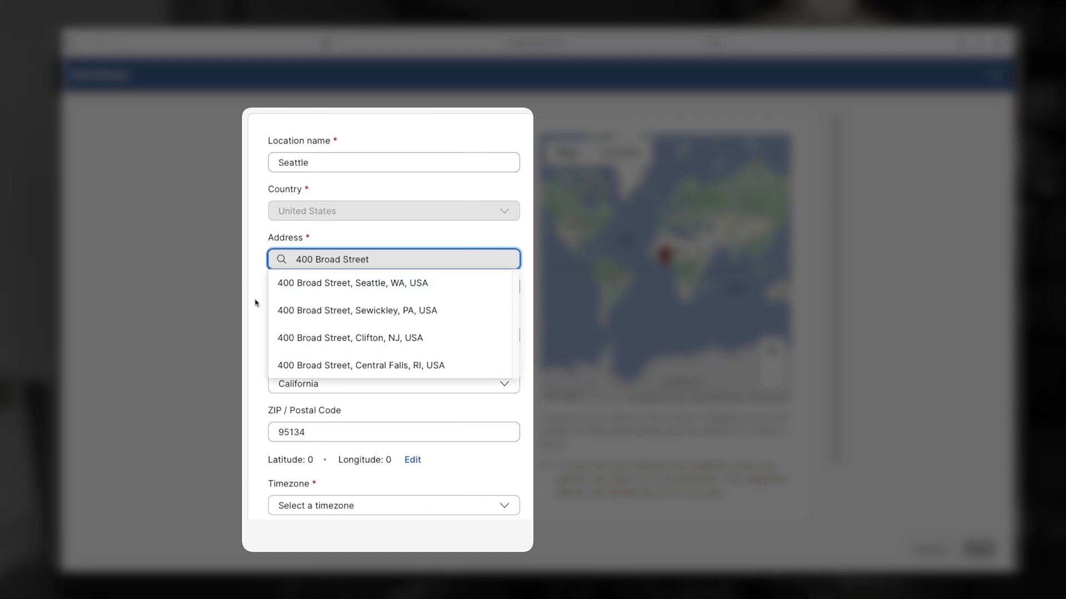
left_click(293, 295)
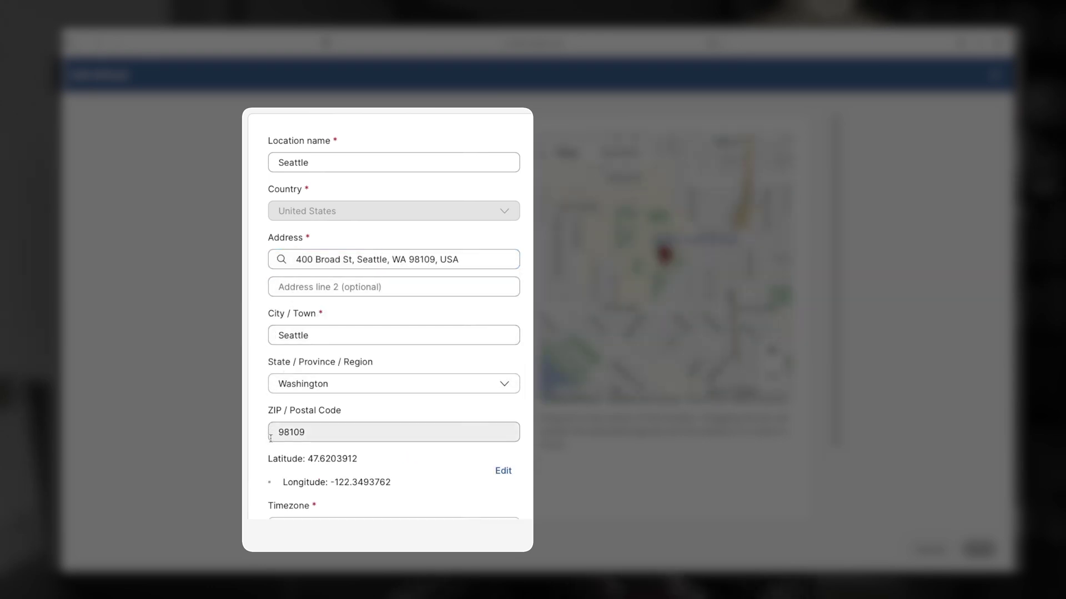
Set the email language to English - American English and save the location
scroll(244, 464, "down", 2)
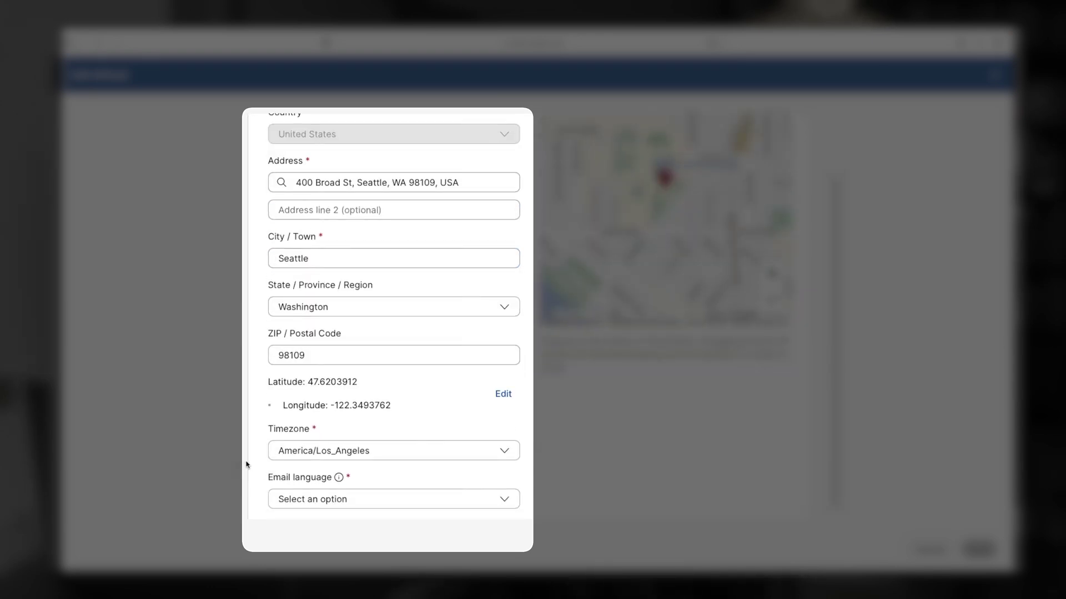
left_click(507, 499)
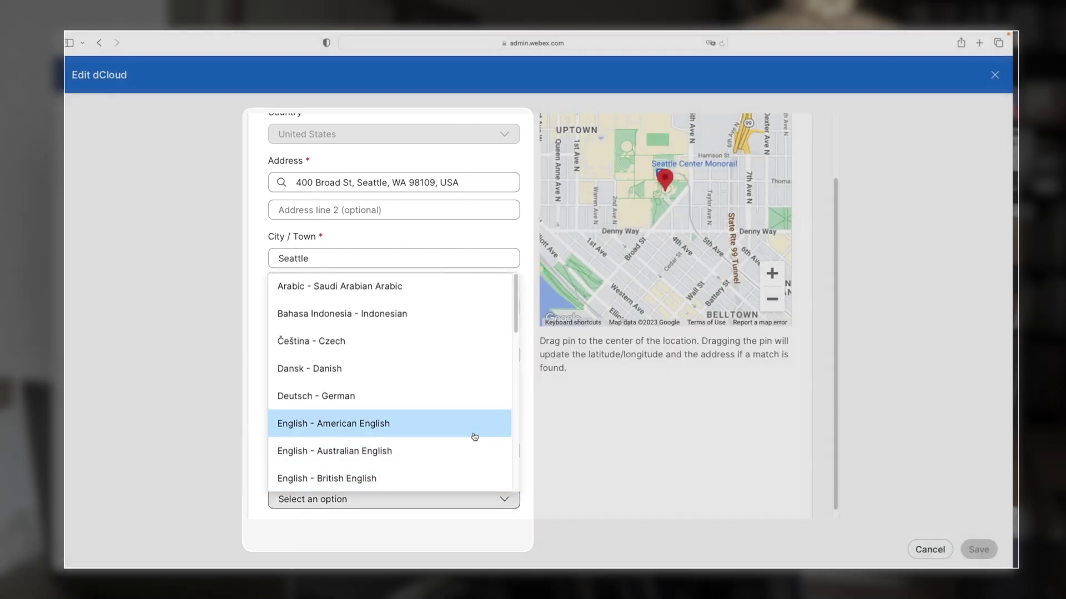
left_click(474, 432)
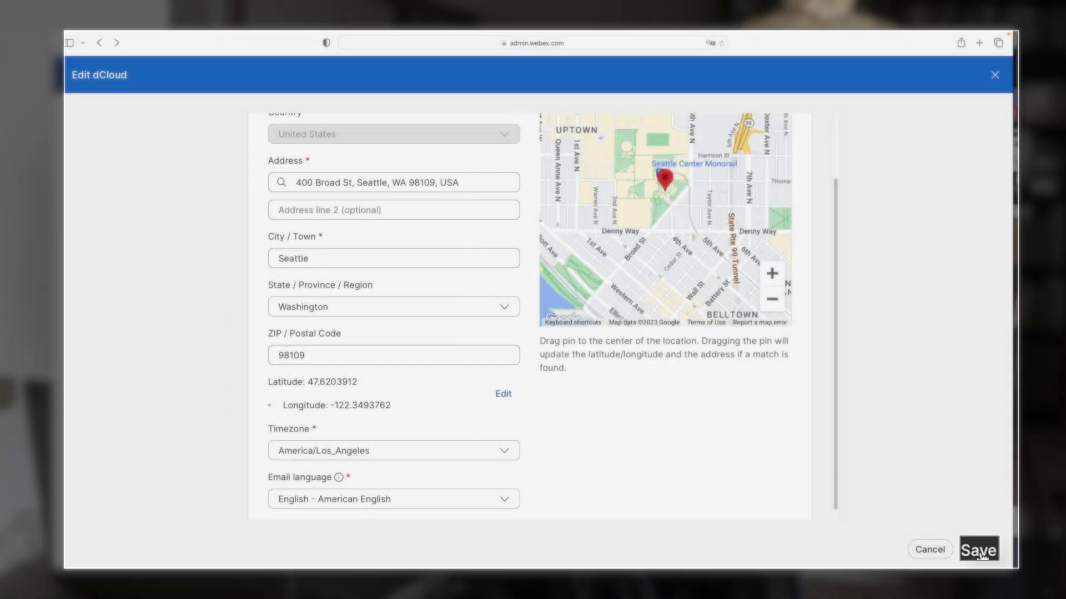
left_click(977, 552)
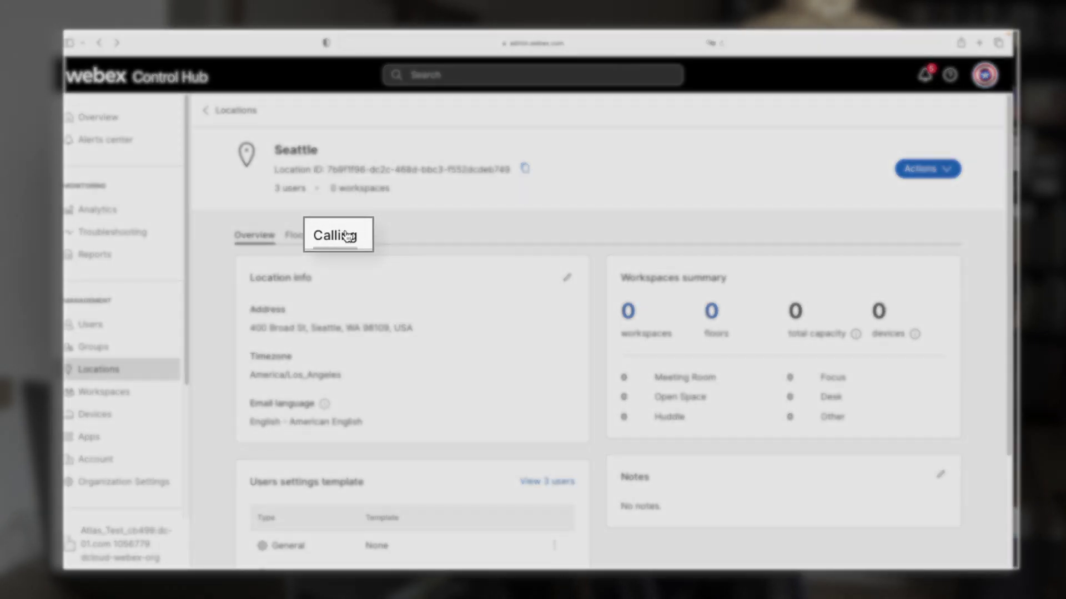
Manage Seattle's PSTN connection from its calling settings and choose Premises-based PSTN
left_click(344, 235)
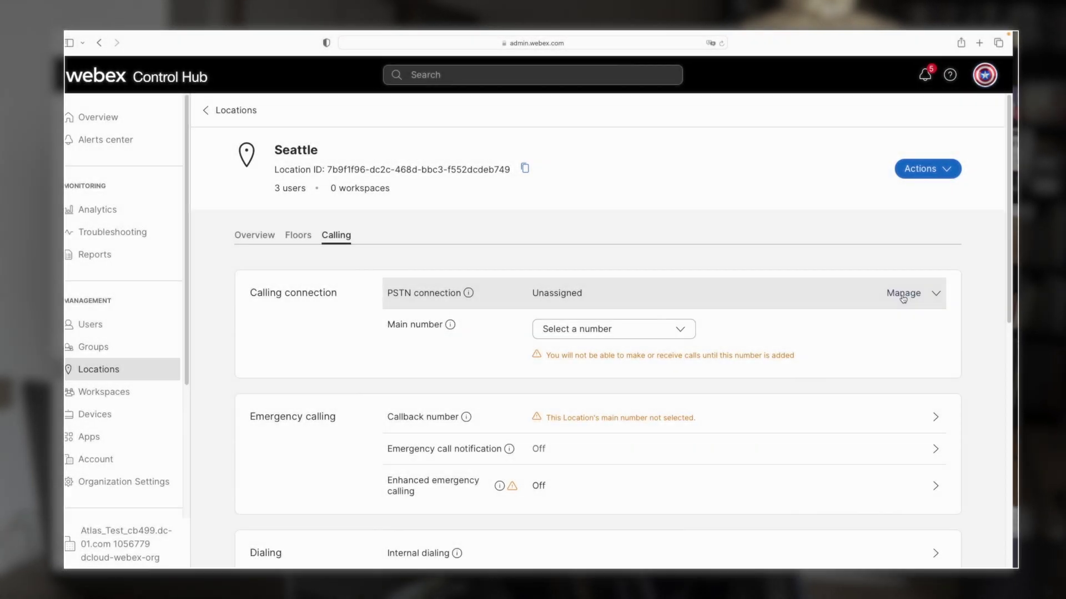
left_click(903, 296)
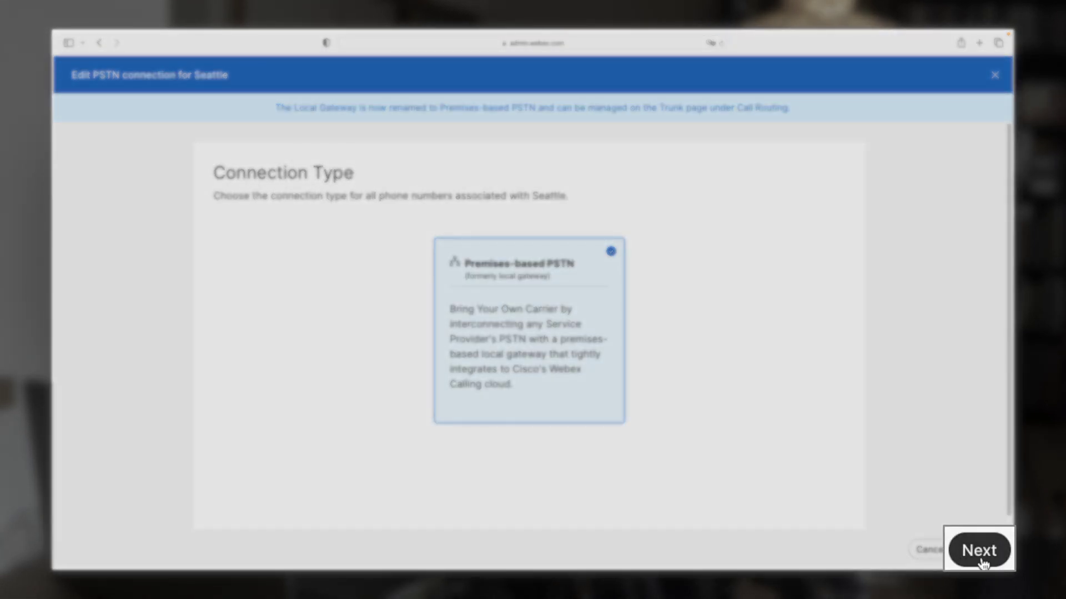
left_click(980, 557)
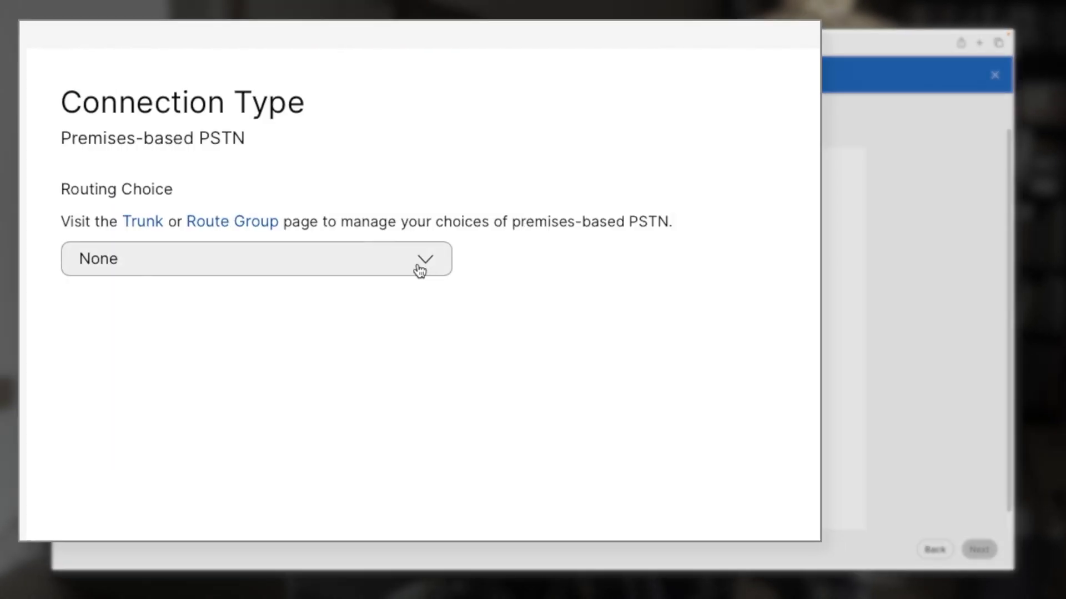
Route Seattle's premises PSTN through the WebexCalling route group, acknowledge the change, and save
left_click(420, 271)
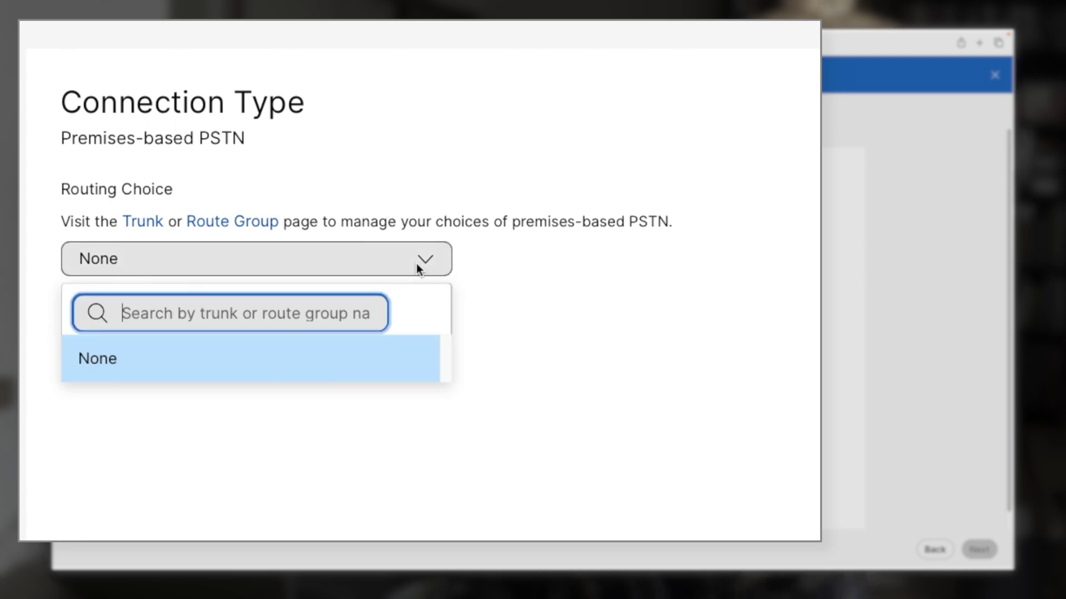
left_click(160, 363)
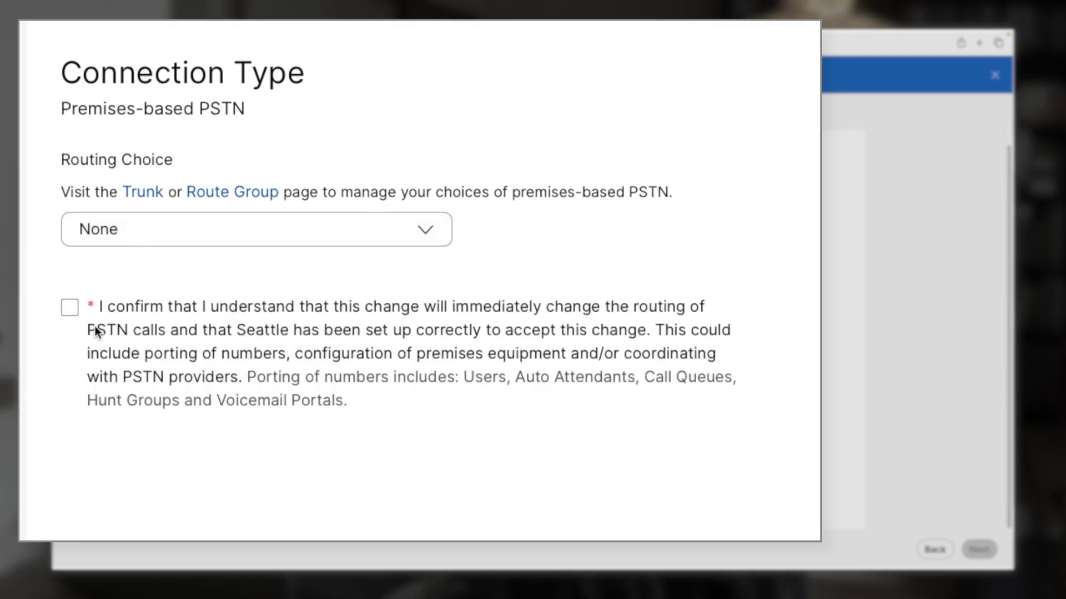
left_click(68, 311)
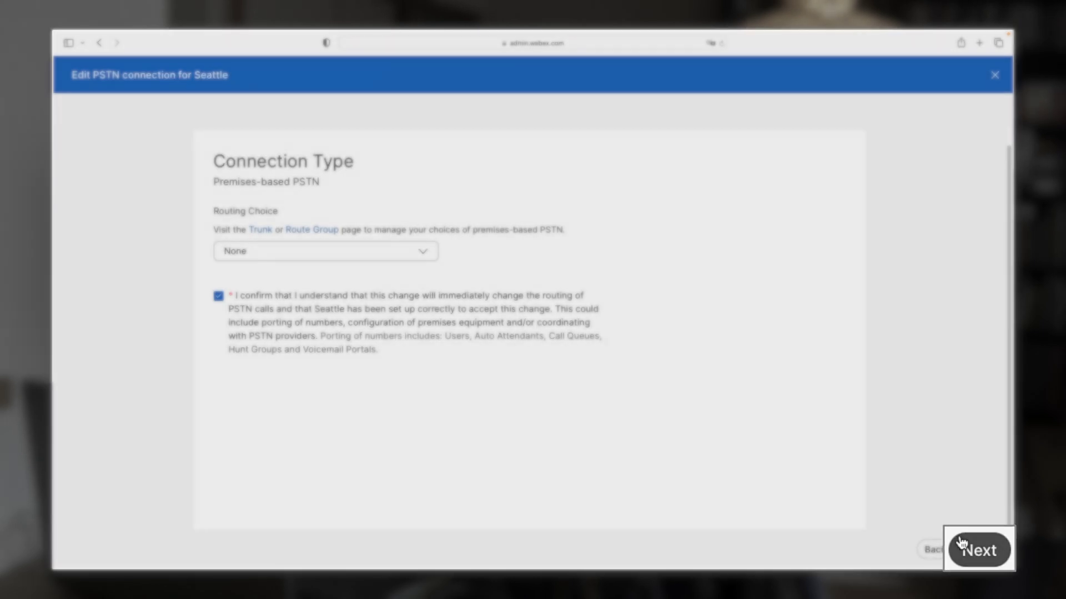
left_click(963, 547)
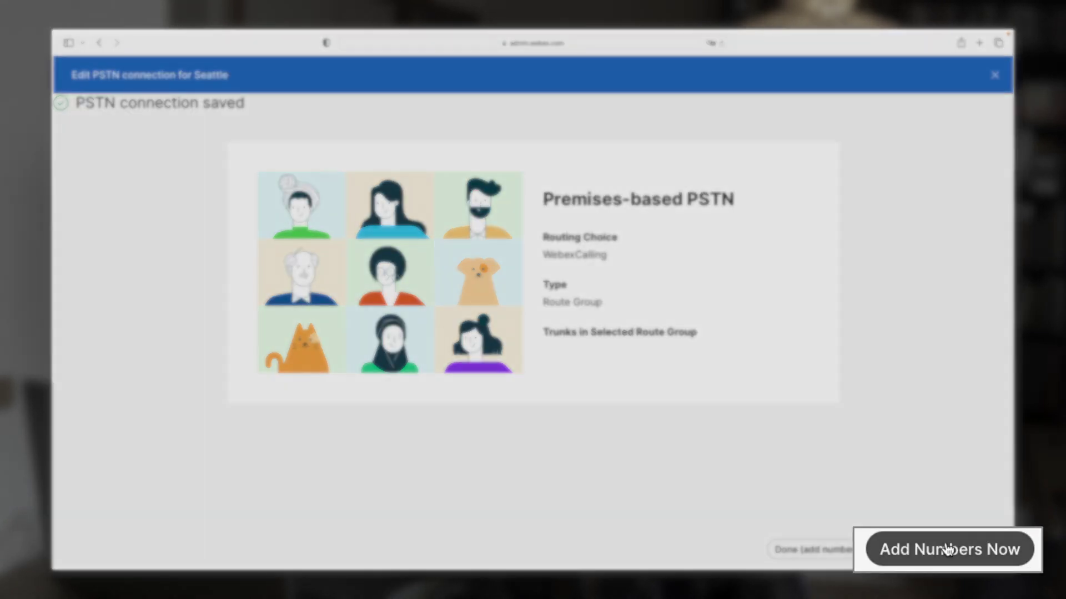
Add a Seattle phone number set to activate later and save it
left_click(945, 549)
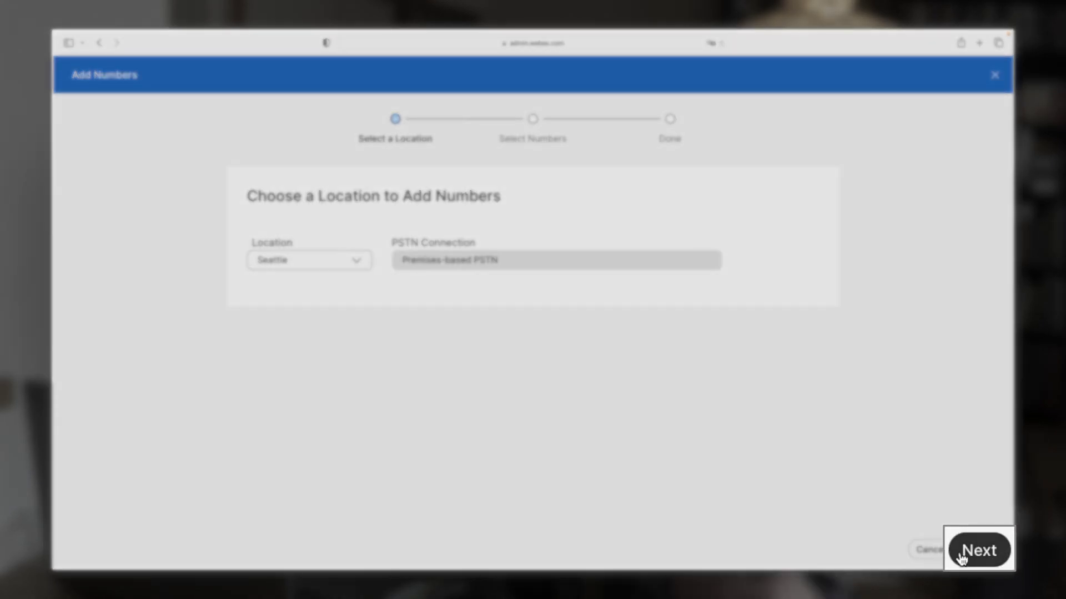
left_click(978, 549)
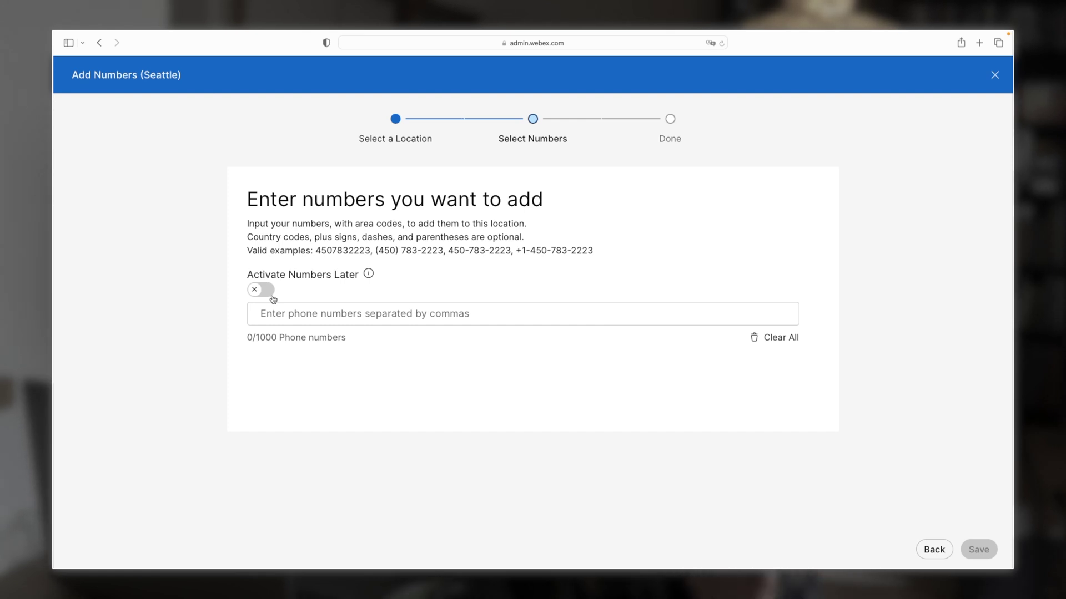
left_click(261, 289)
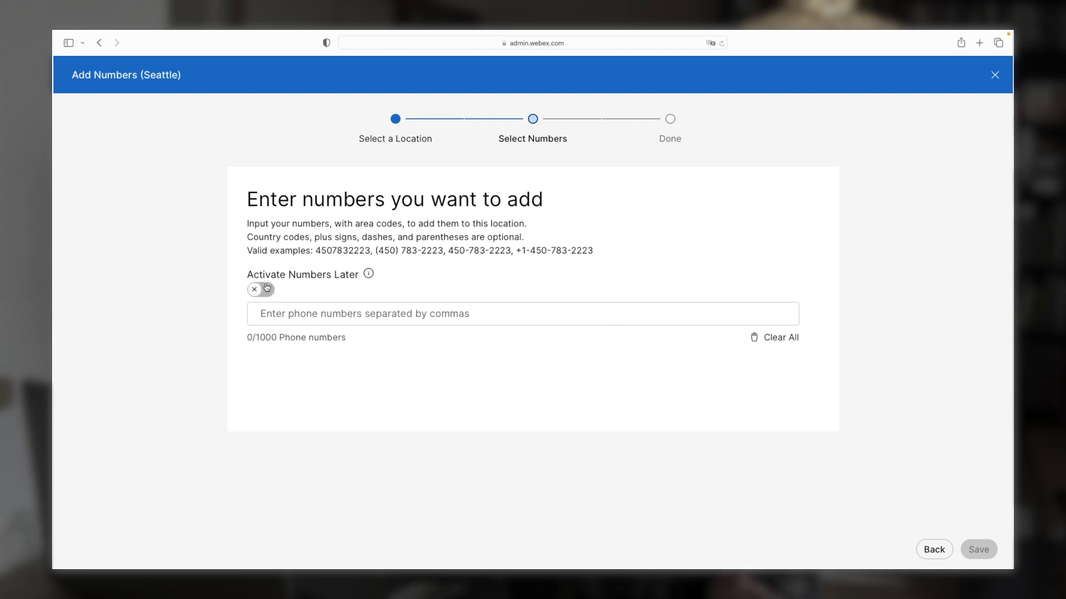
left_click(294, 317)
type("2")
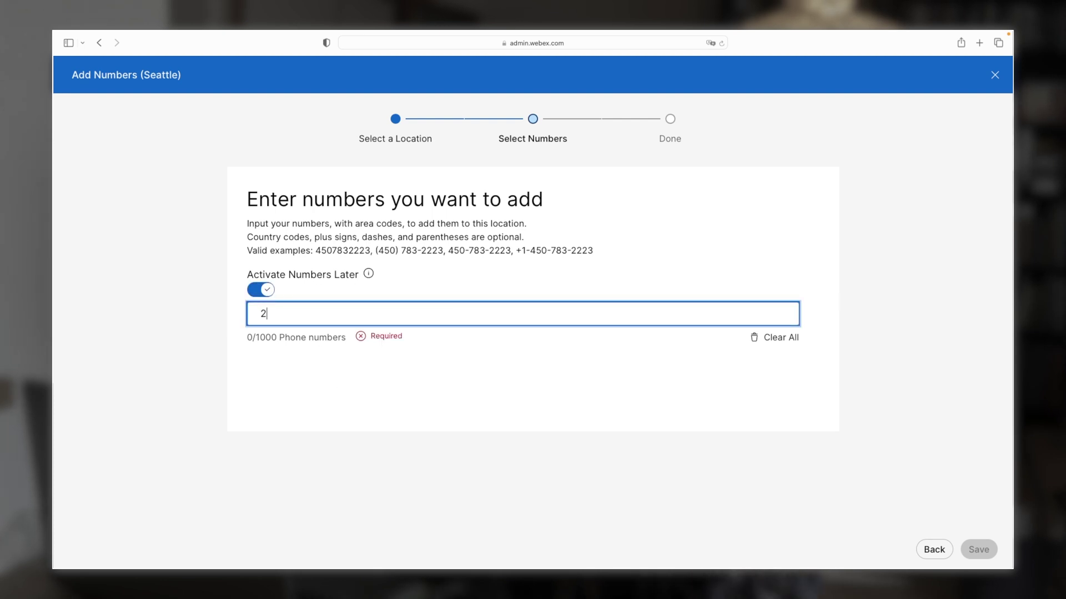
type("06")
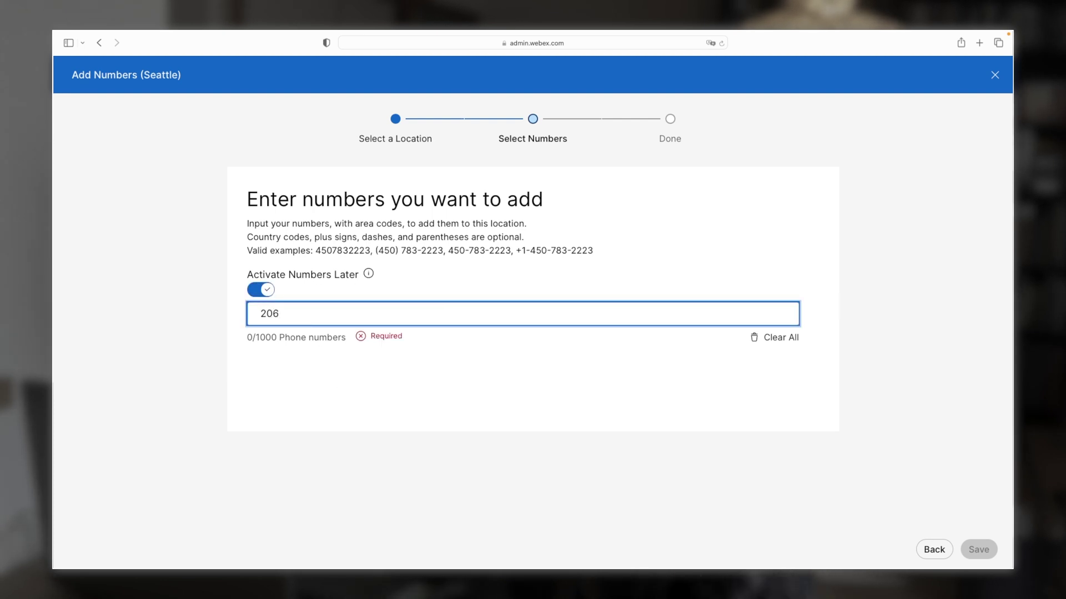
type(") 555-")
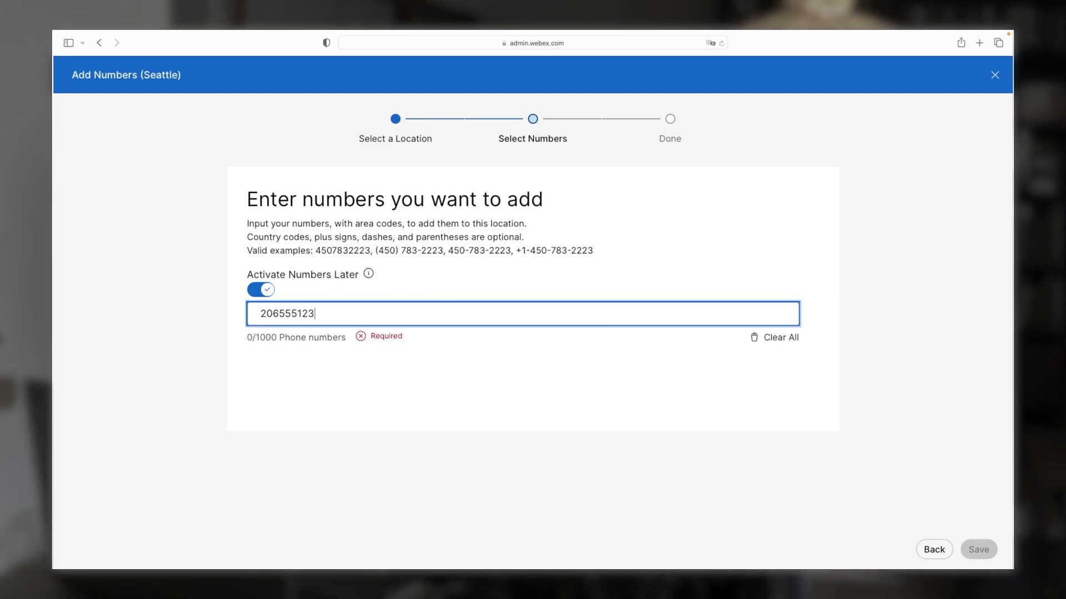
type("1234")
key("Return")
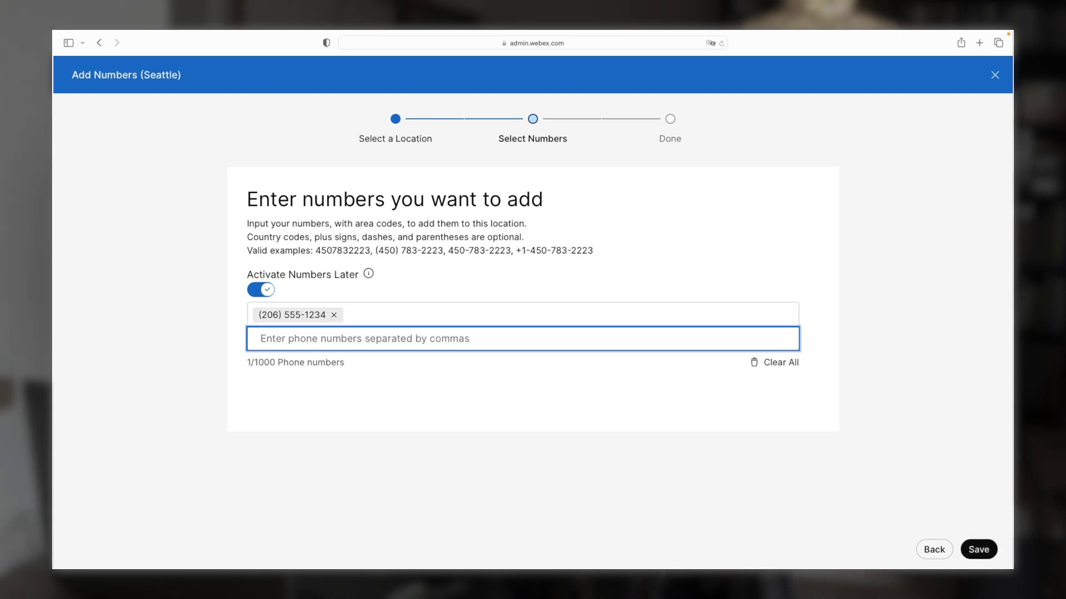
left_click(977, 550)
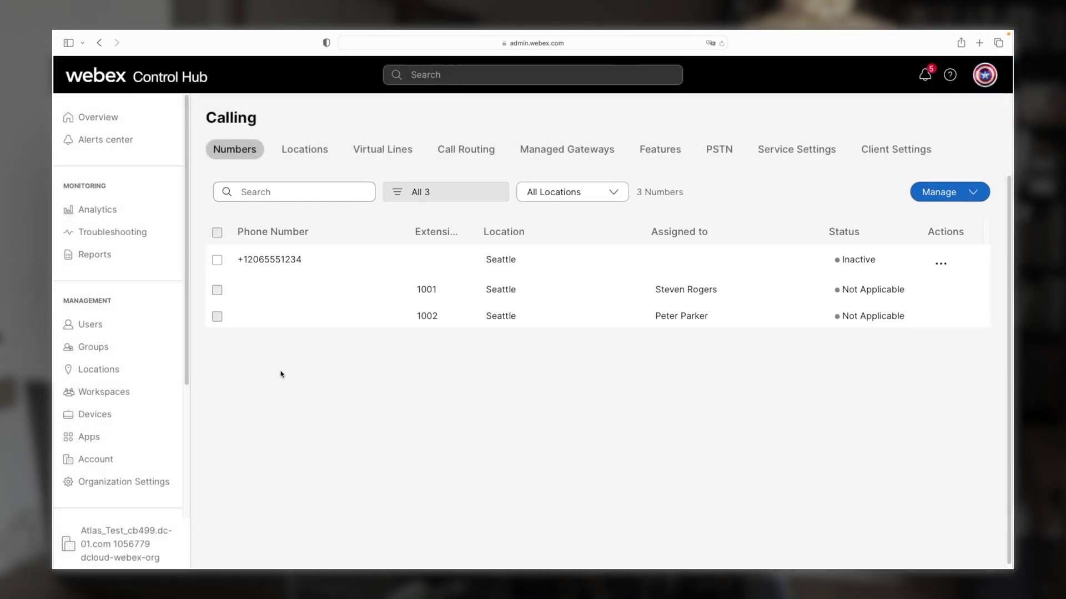
Make the newly added number Seattle's main number and save
left_click(93, 371)
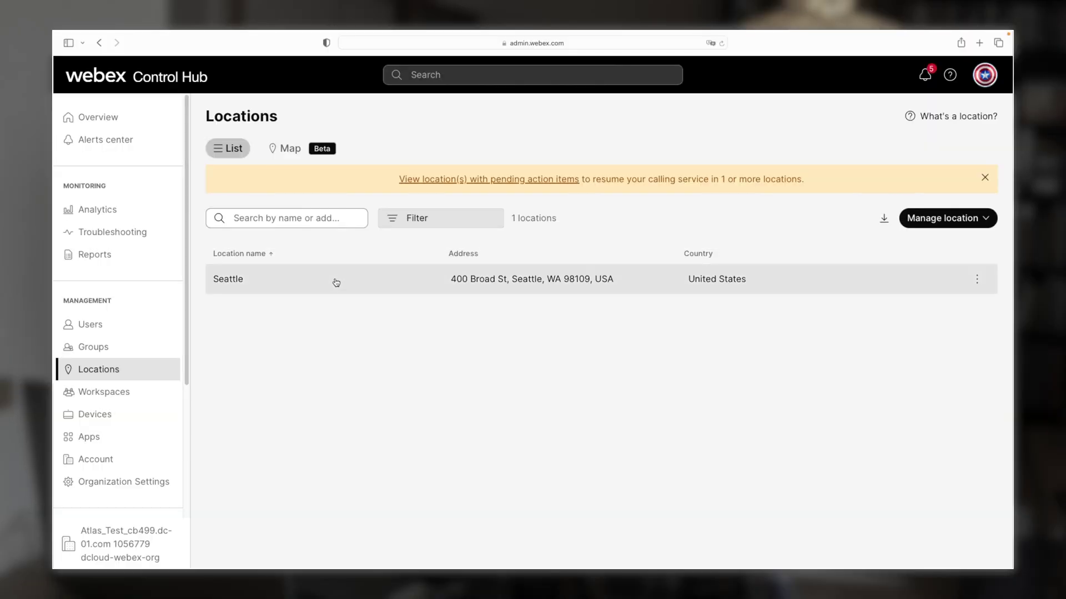
left_click(336, 283)
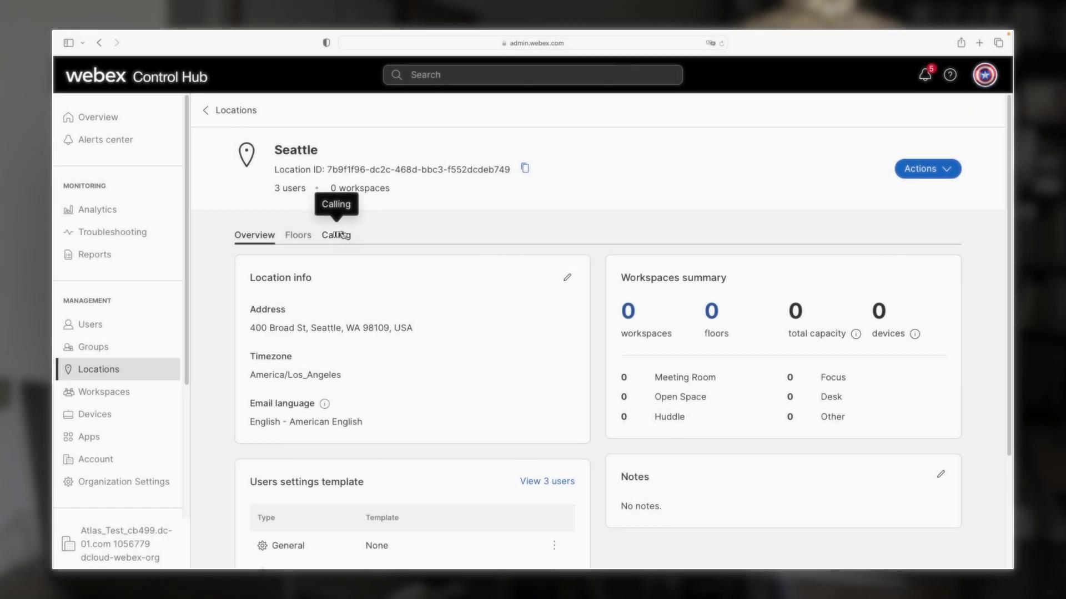
left_click(341, 235)
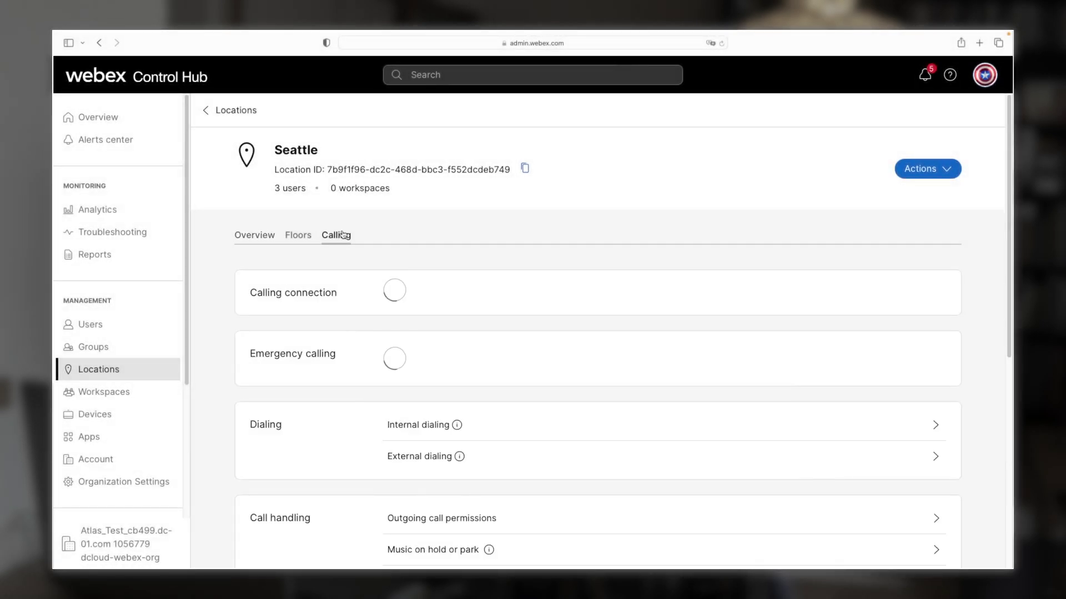
left_click(672, 332)
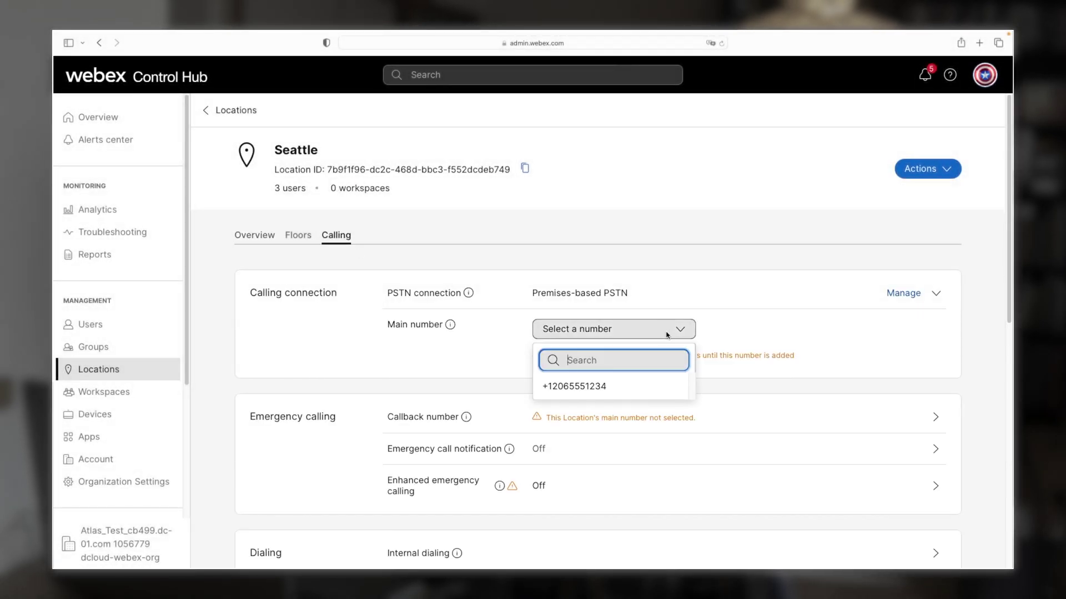
left_click(609, 399)
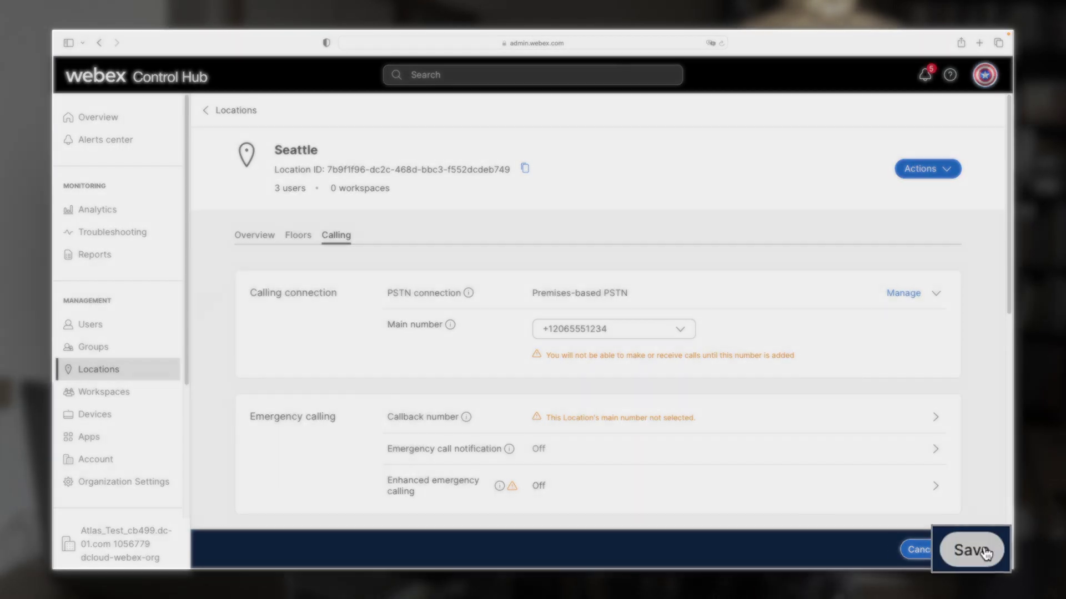
left_click(972, 550)
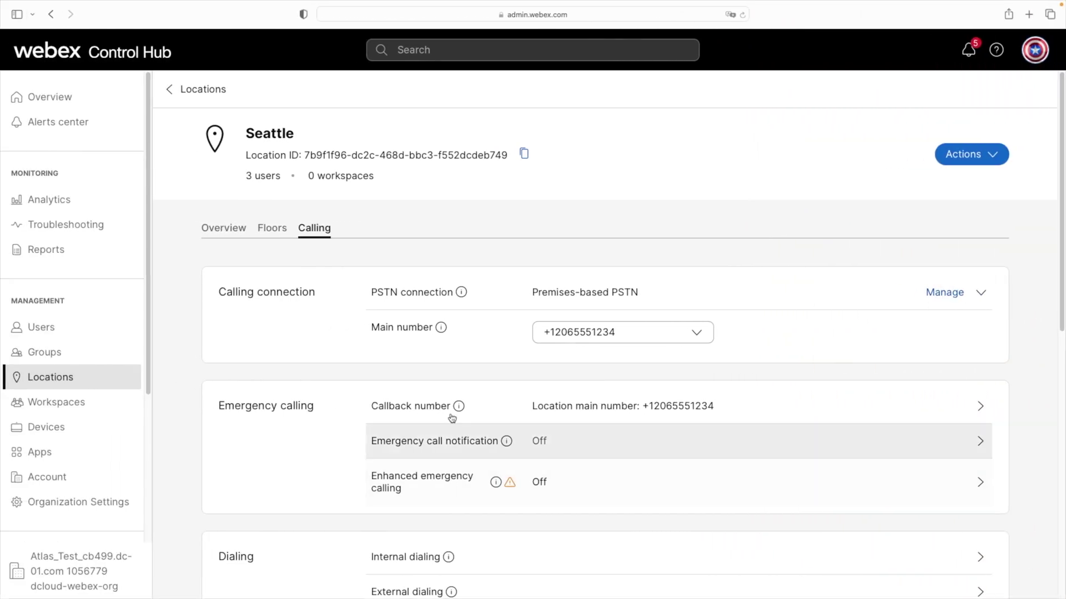
Start creating a new location manually from the Locations list
left_click(76, 380)
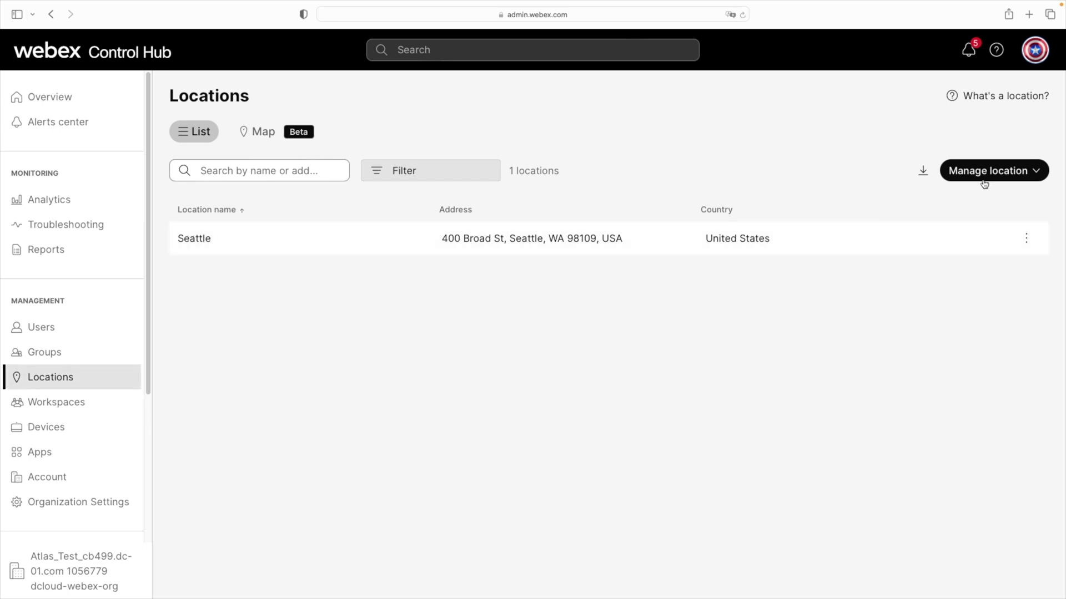
left_click(984, 178)
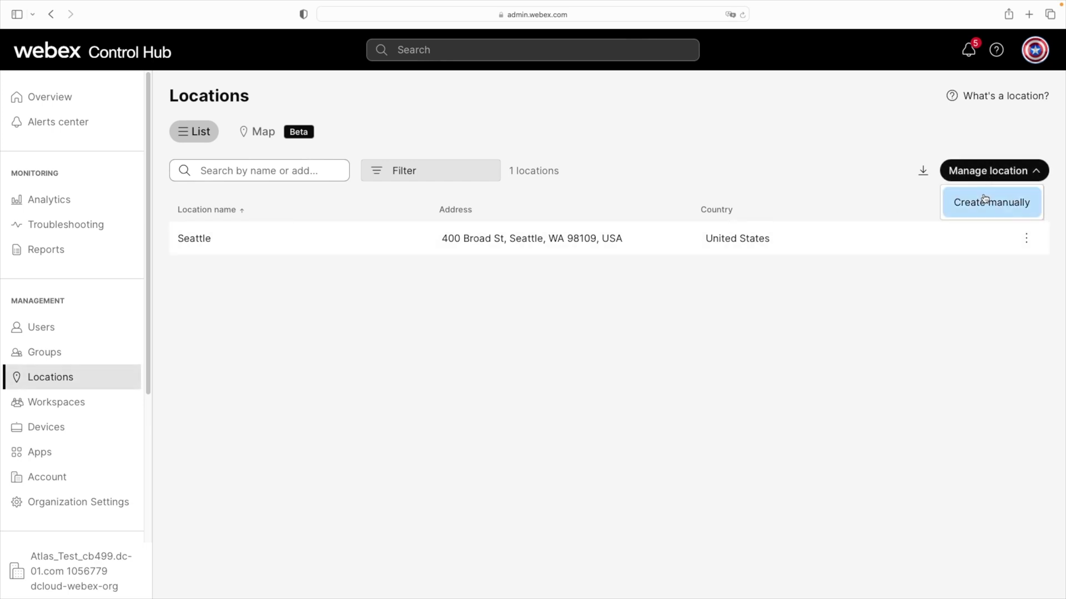
left_click(987, 197)
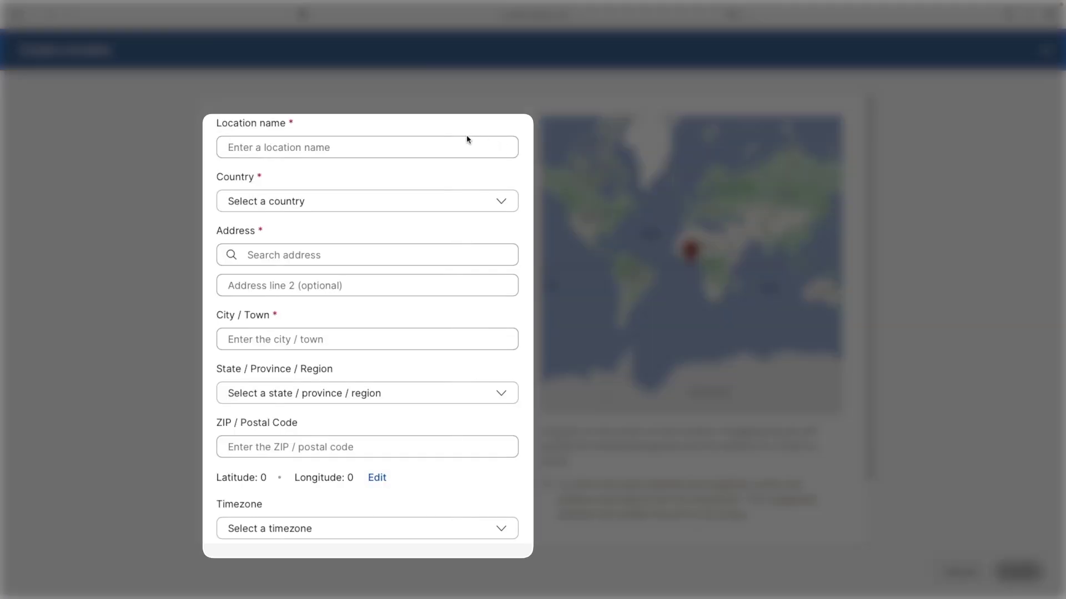
Name the new location Tokyo and enter its Japan address in Minato, Tokyo province
left_click(465, 142)
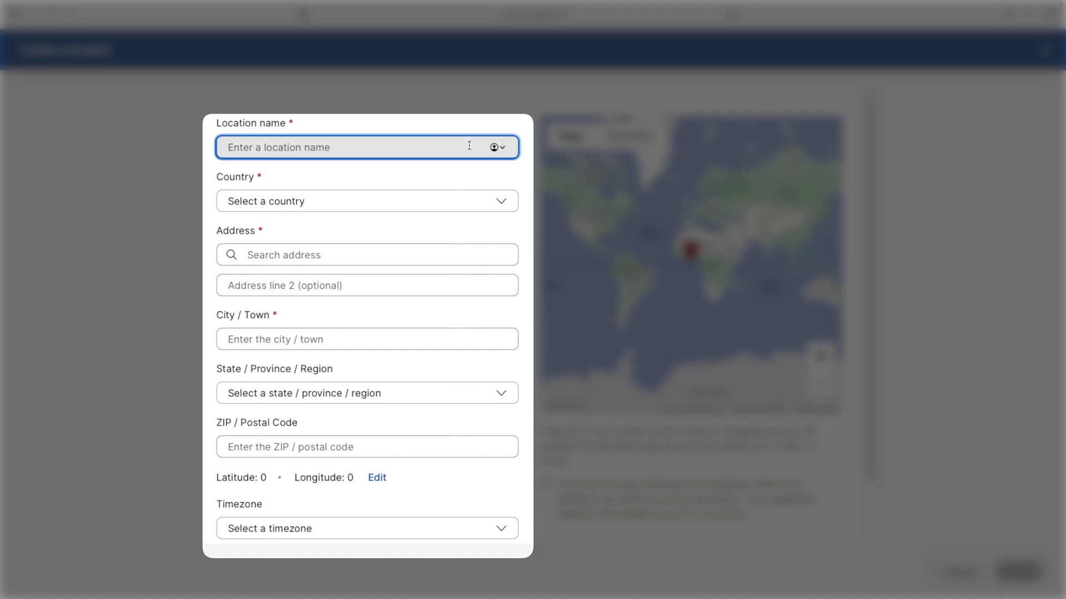
type("Tokyo")
left_click(372, 197)
type("jap")
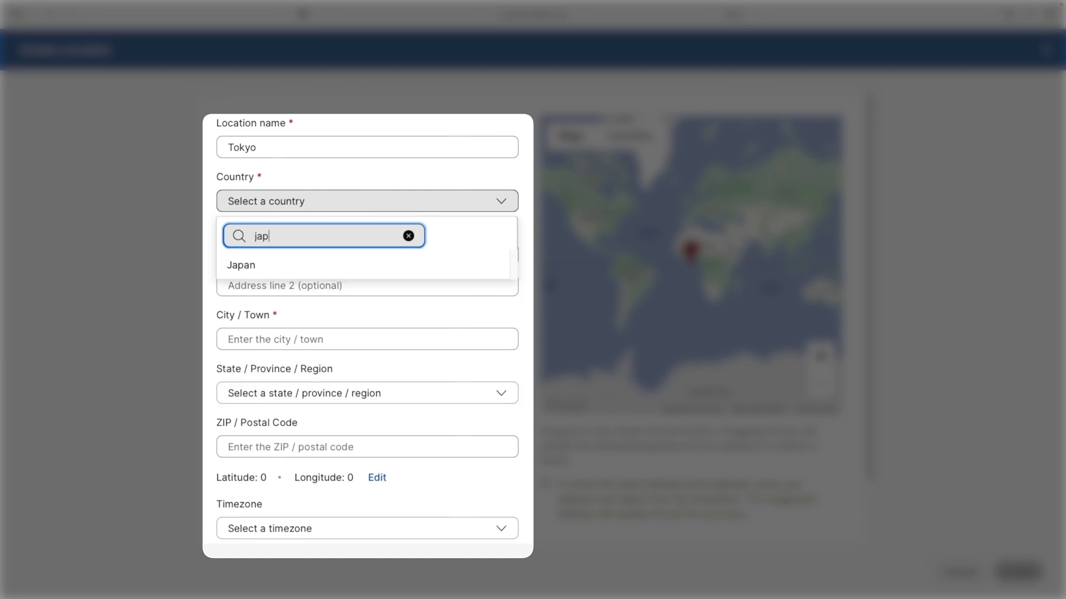
left_click(272, 264)
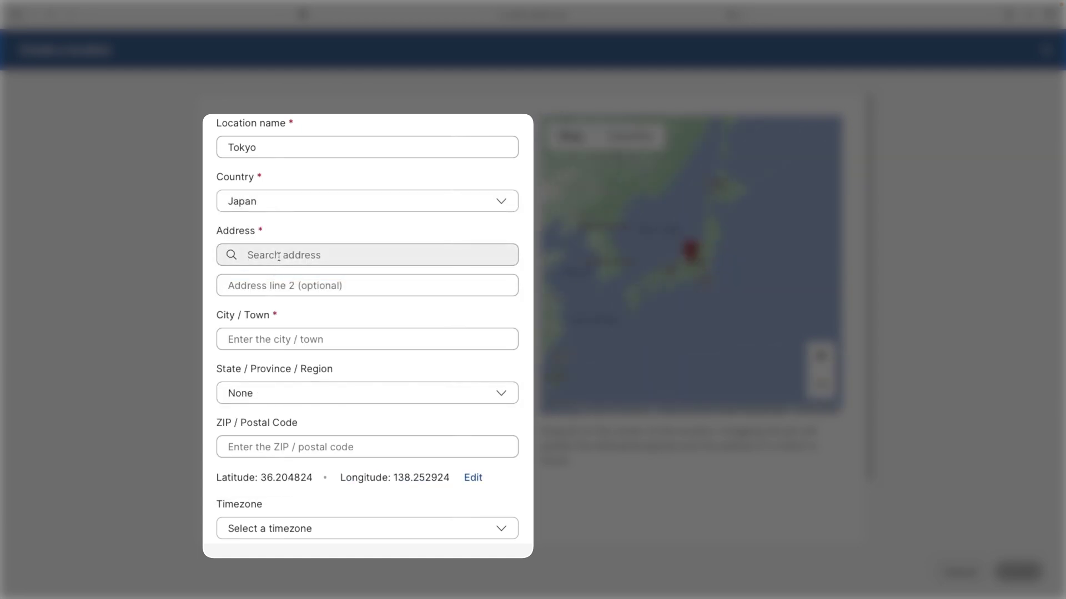
left_click(274, 261)
type("22nd F. Akasuka")
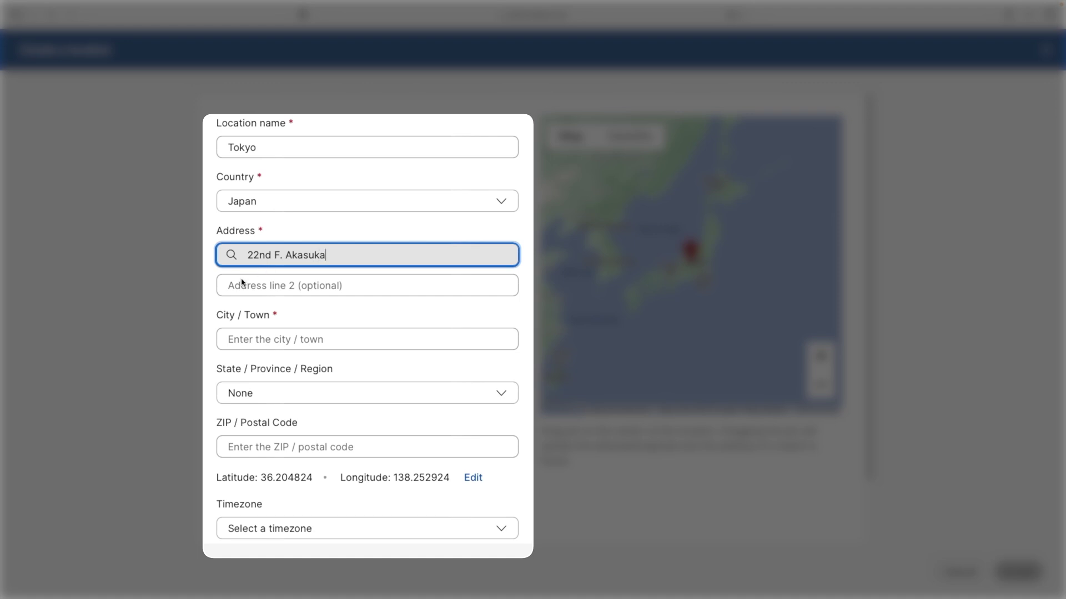
left_click(244, 334)
type("Minato")
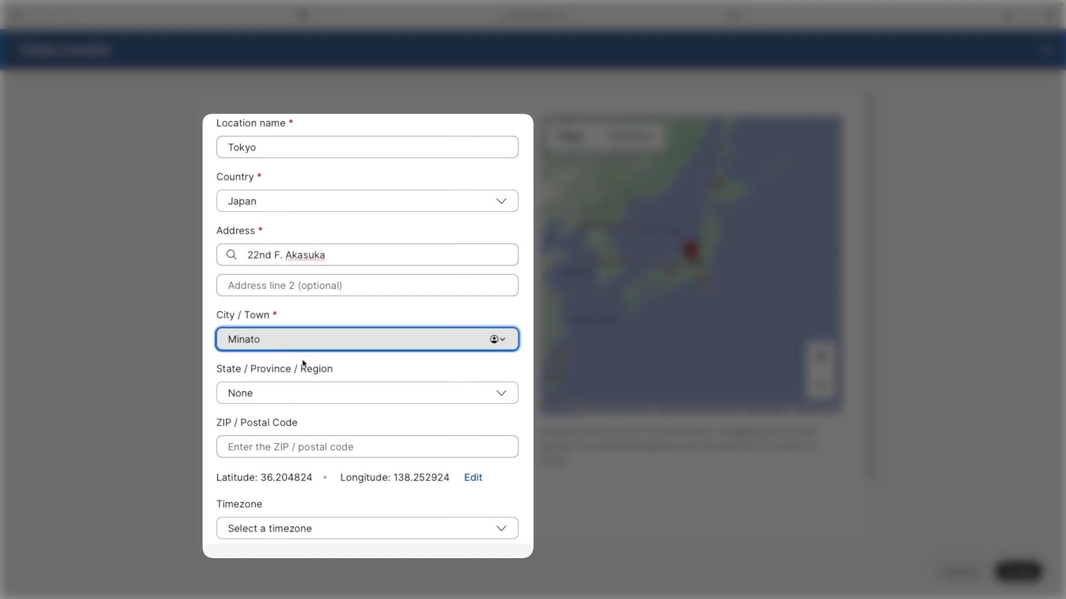
left_click(303, 393)
type("Tok")
left_click(276, 338)
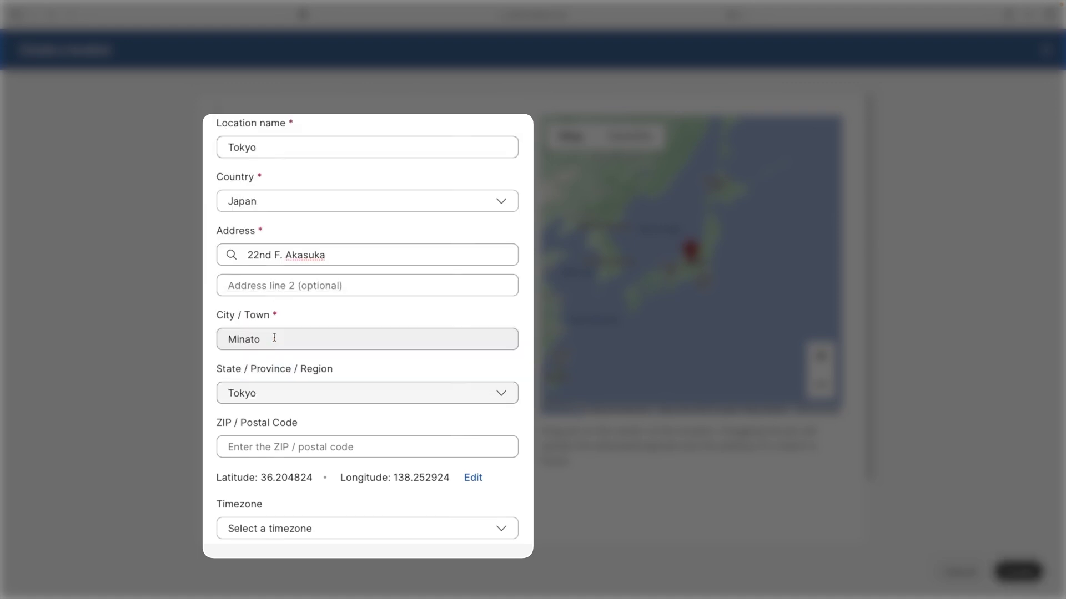
left_click(284, 446)
type("107-6122")
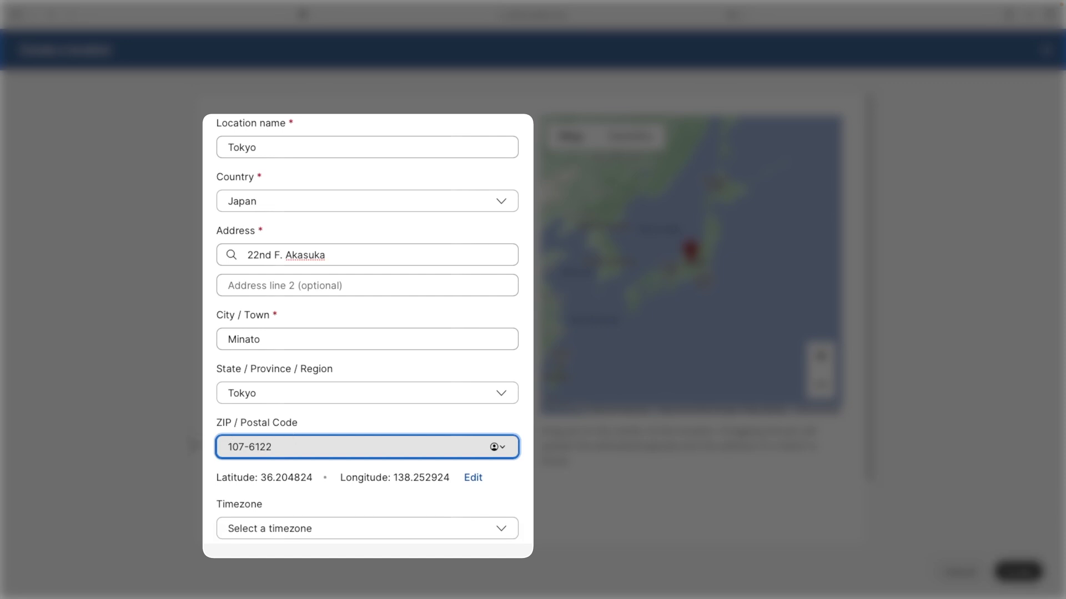
left_click(203, 481)
Set the timezone to Asia/Tokyo and create the Tokyo location
scroll(211, 477, "down", 1)
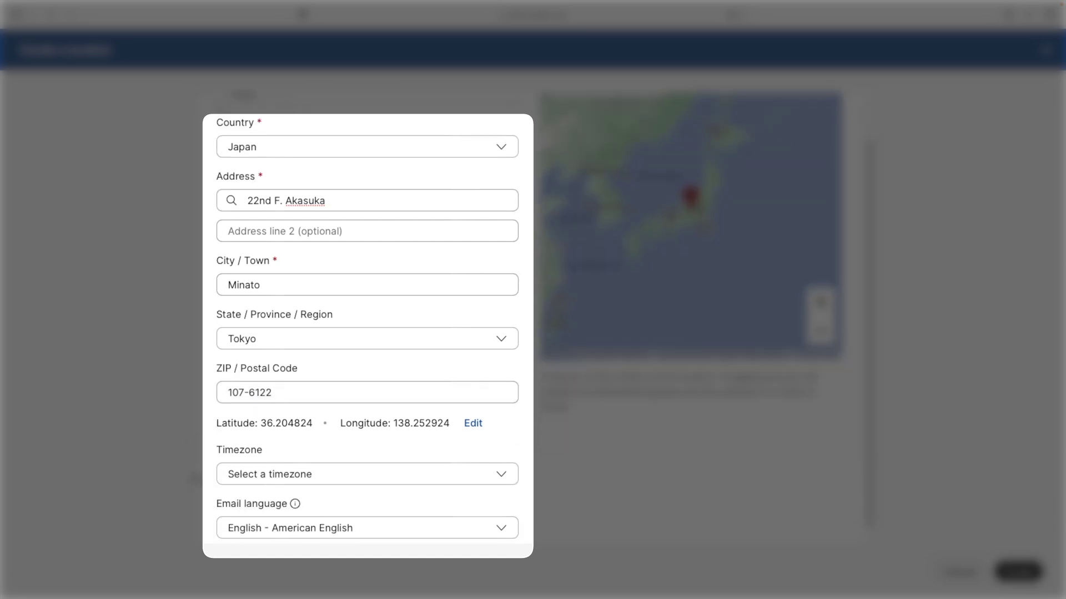
left_click(254, 474)
left_click(259, 503)
scroll(233, 511, "down", 1)
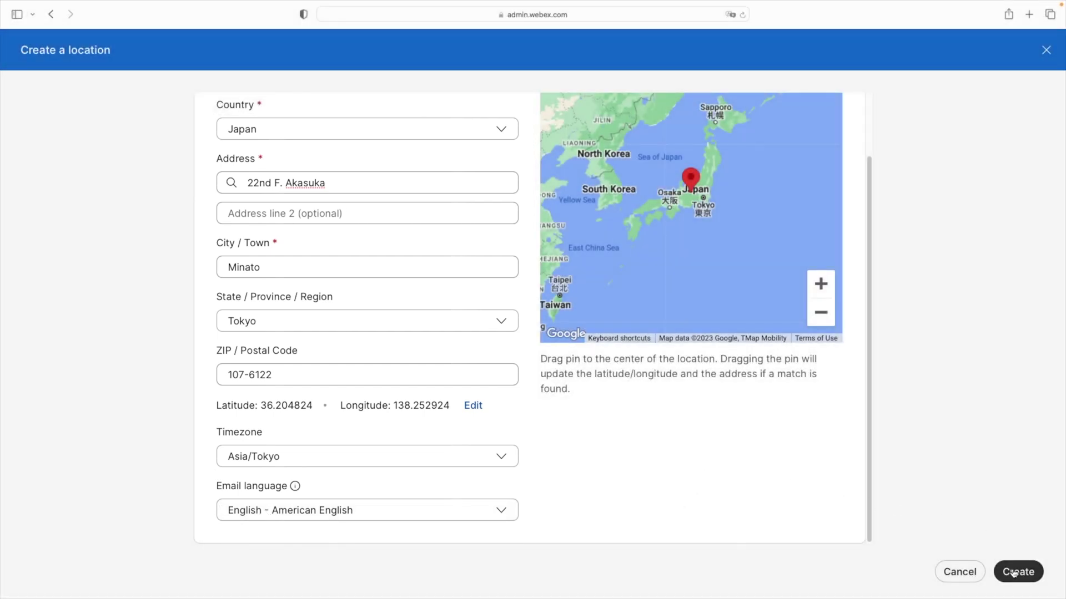
left_click(1013, 573)
left_click(1013, 573)
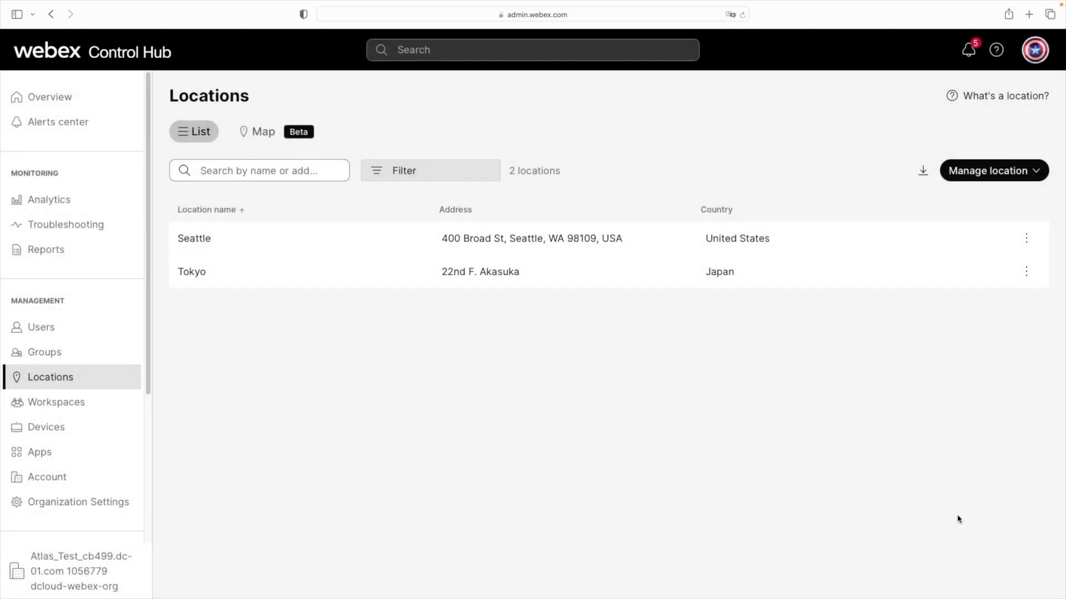
Set up Tokyo calling with Premises-based PSTN routed through the WebexCalling route group
left_click(269, 281)
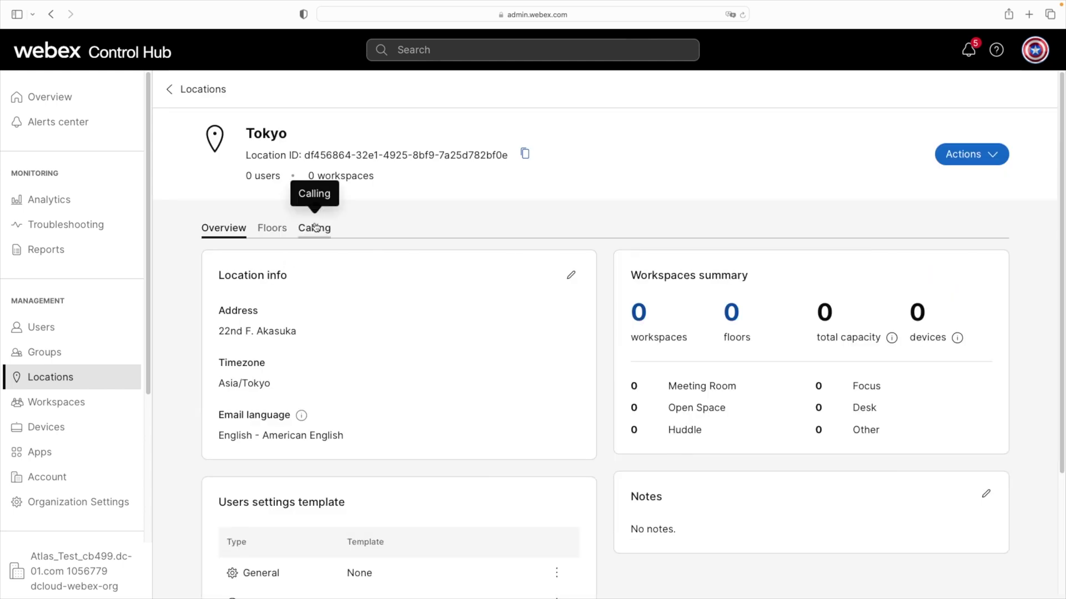
left_click(315, 227)
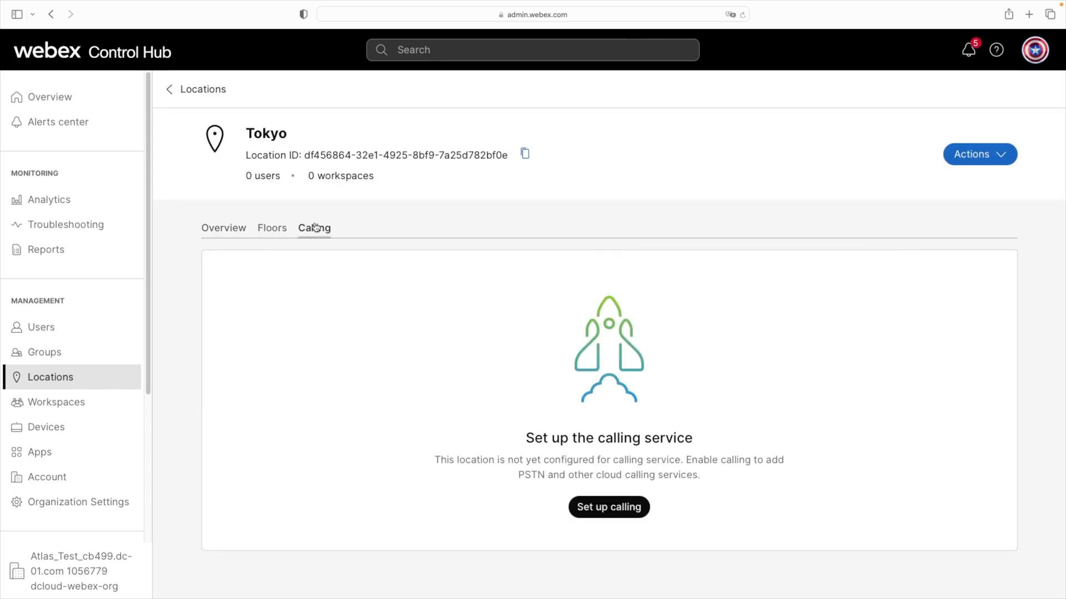
left_click(609, 508)
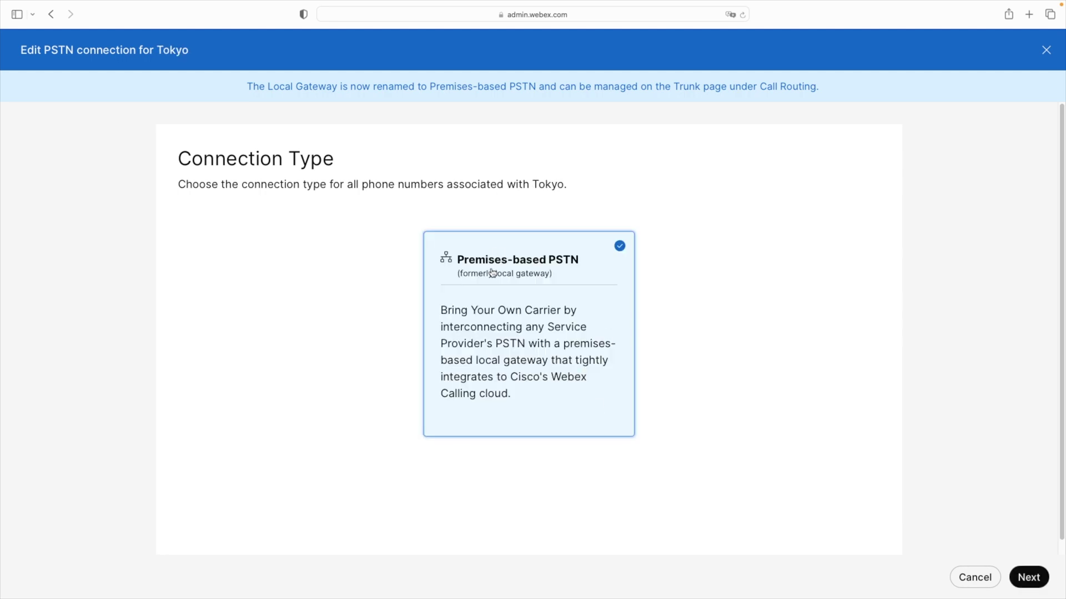
left_click(1020, 576)
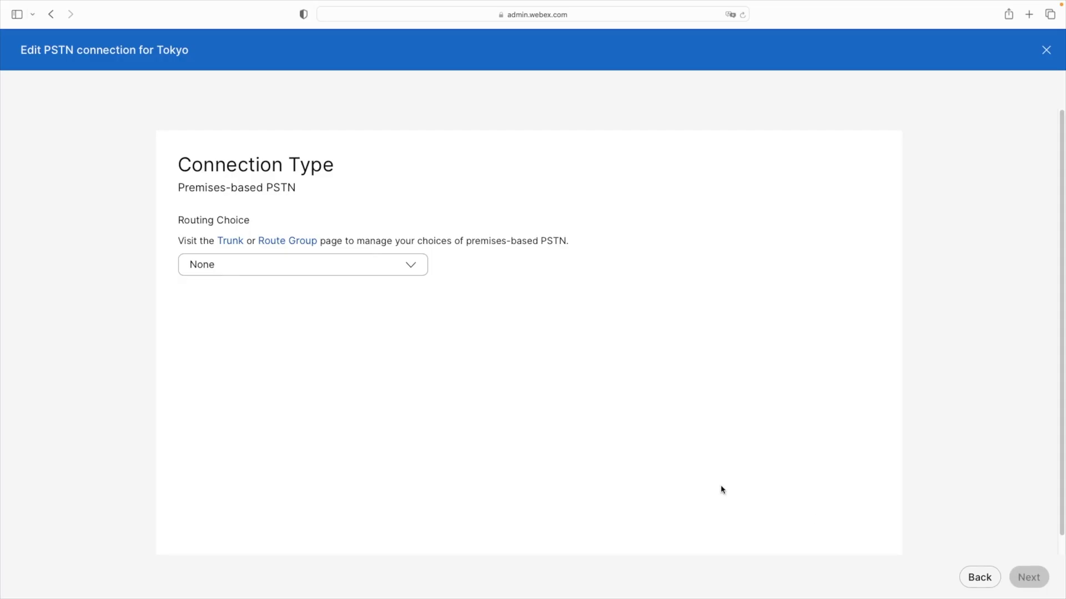
left_click(411, 271)
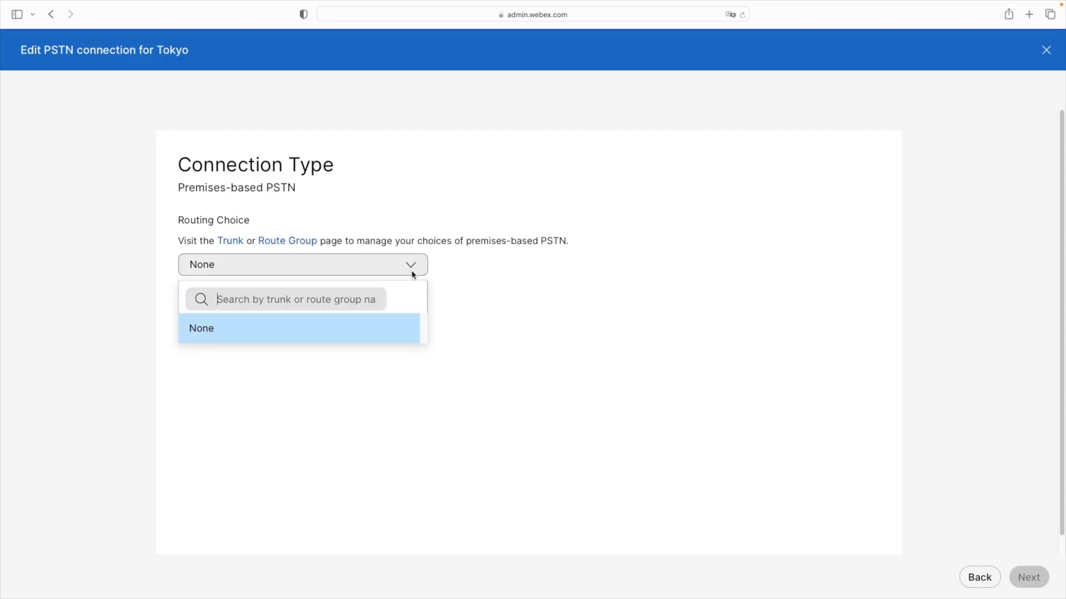
left_click(225, 337)
left_click(216, 305)
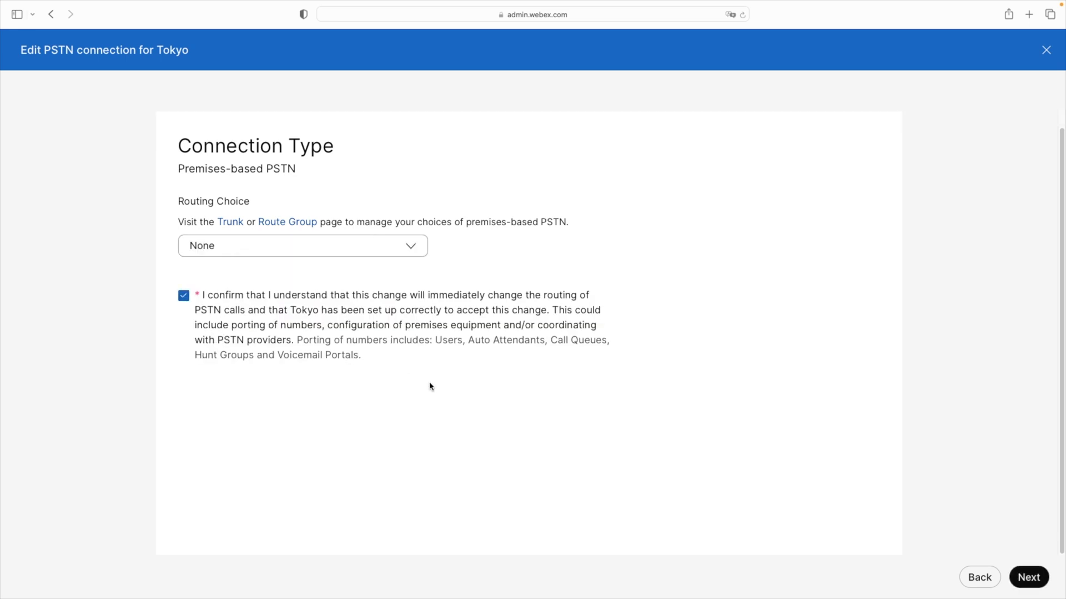
left_click(1034, 576)
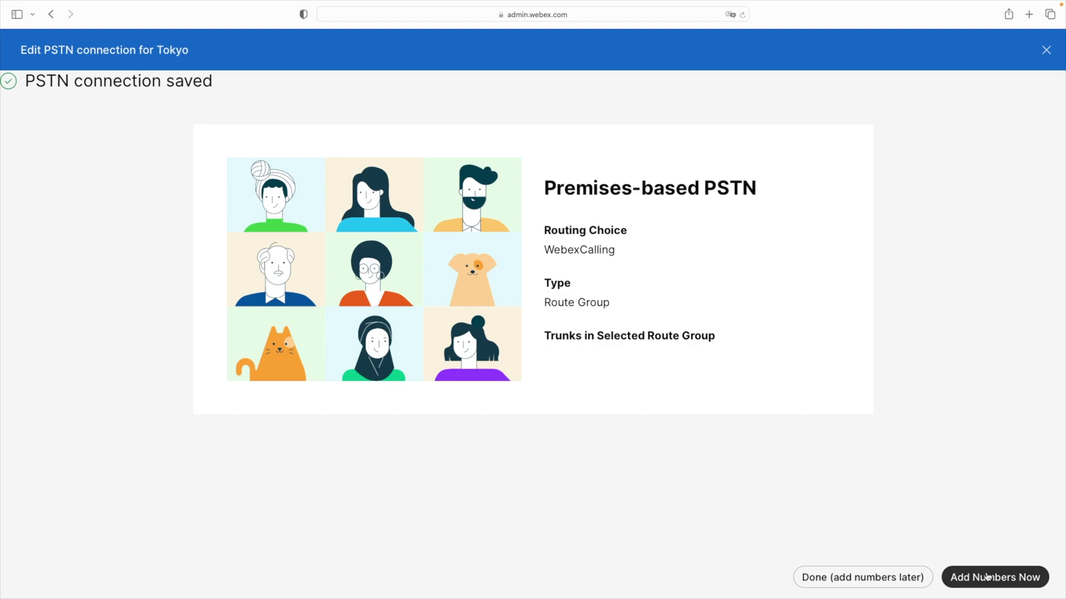
left_click(986, 577)
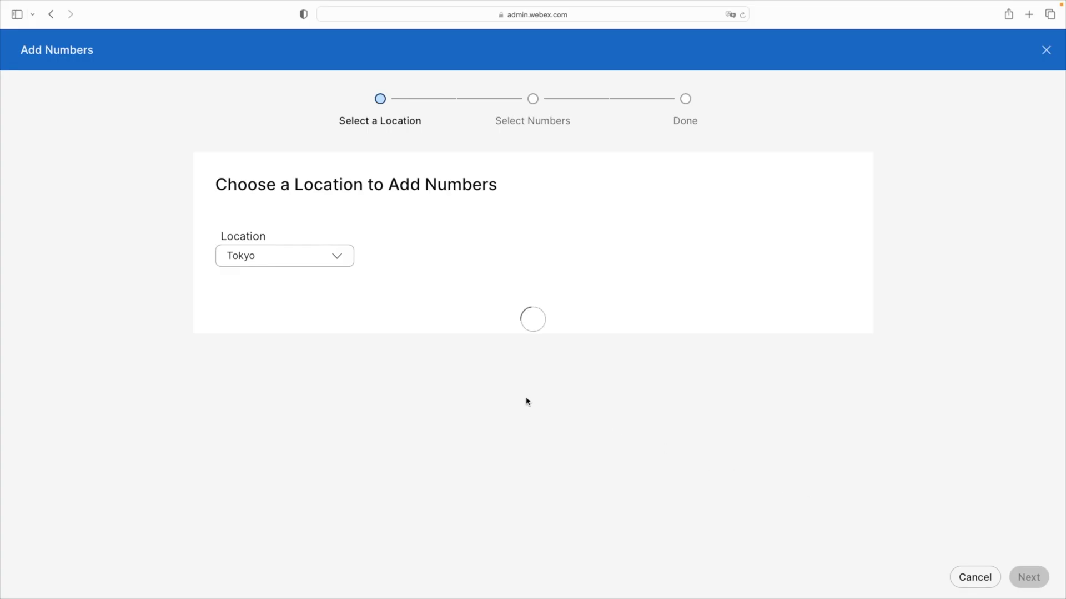
left_click(1028, 578)
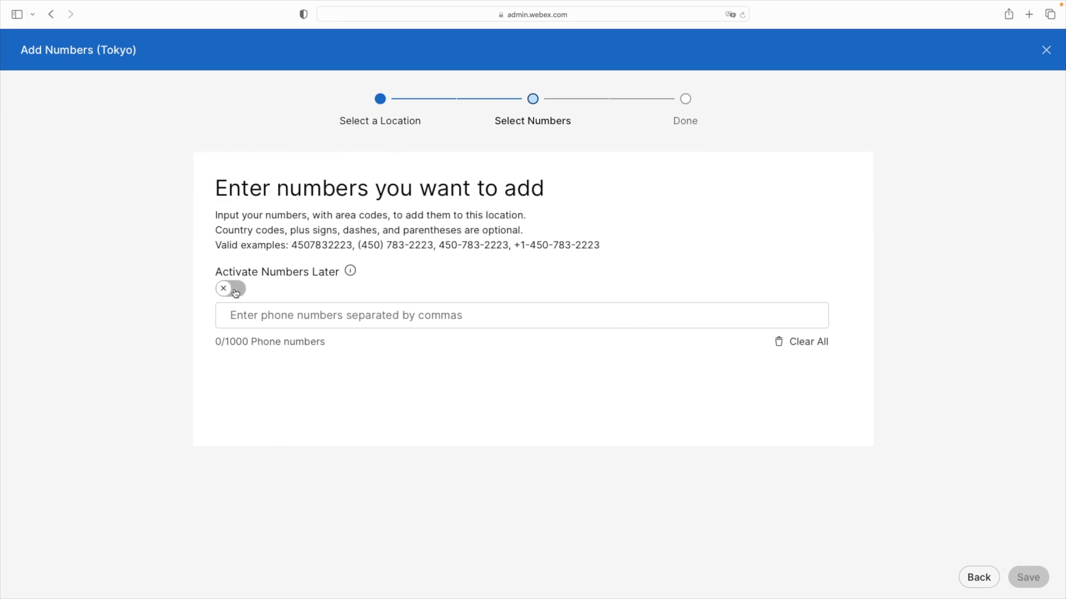
left_click(230, 289)
left_click(250, 321)
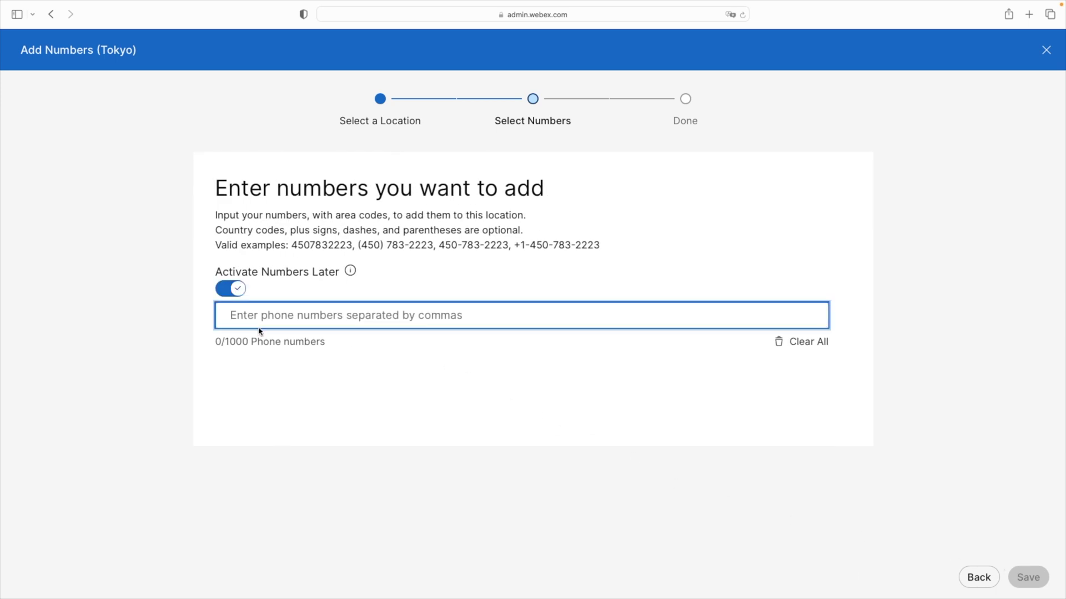
type("03-5555-1234")
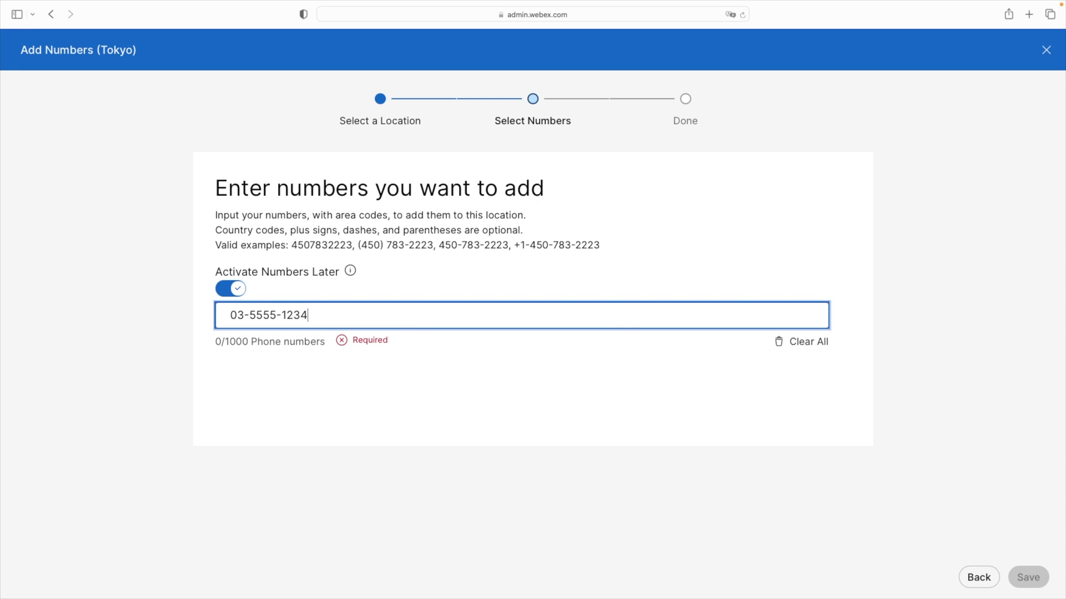
key("Return")
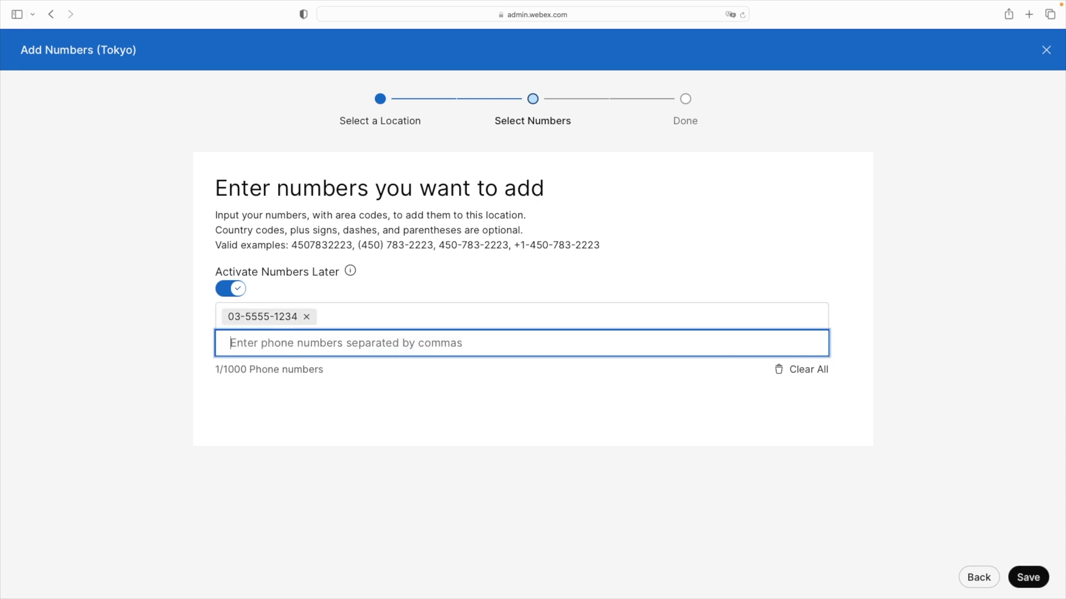
left_click(1021, 577)
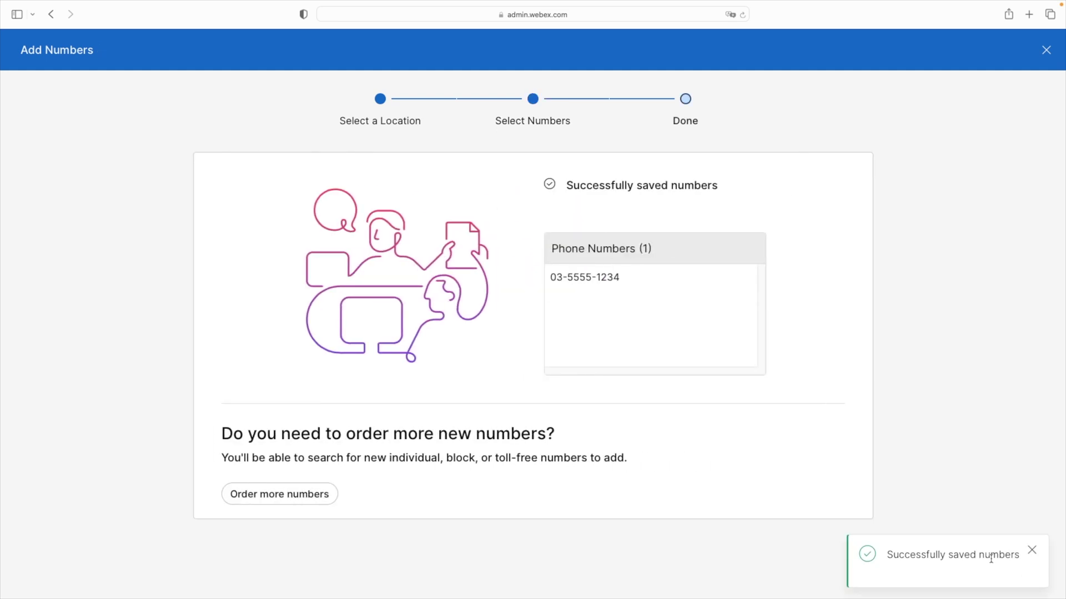
left_click(1032, 553)
left_click(1024, 578)
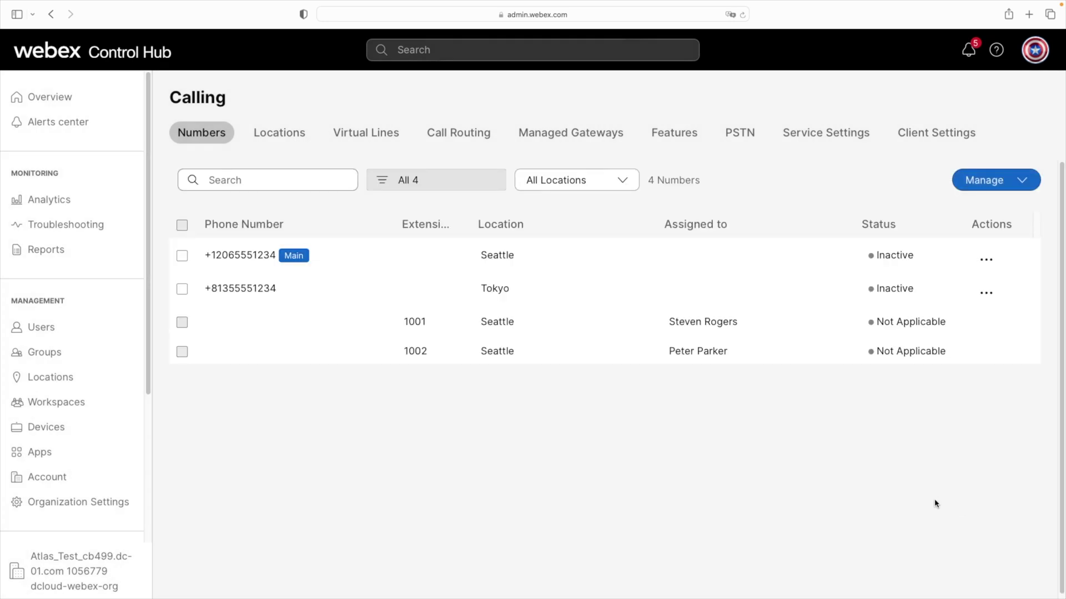
left_click(55, 383)
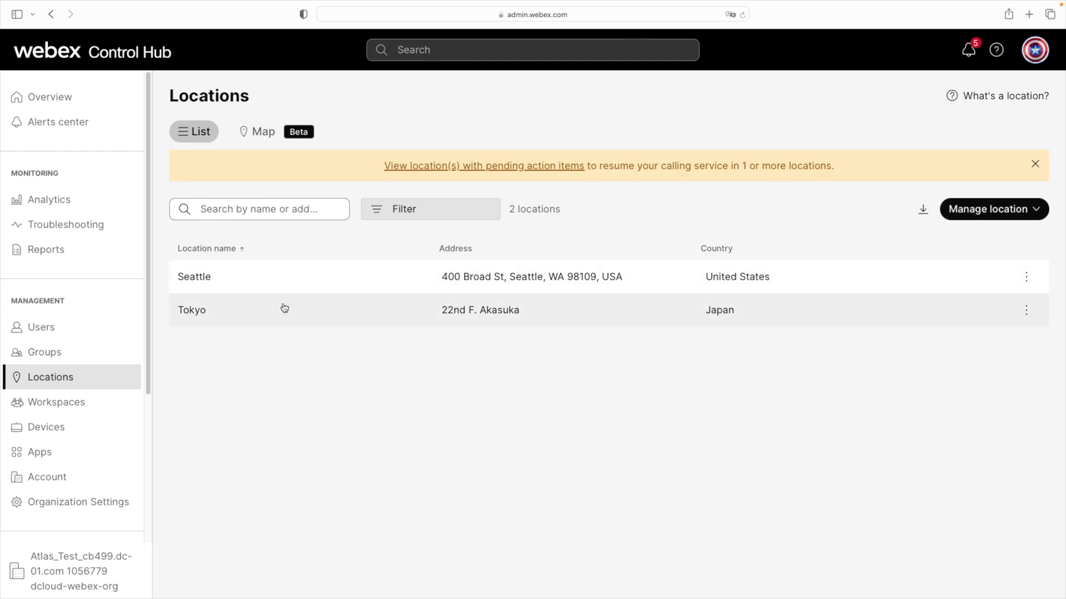
left_click(284, 309)
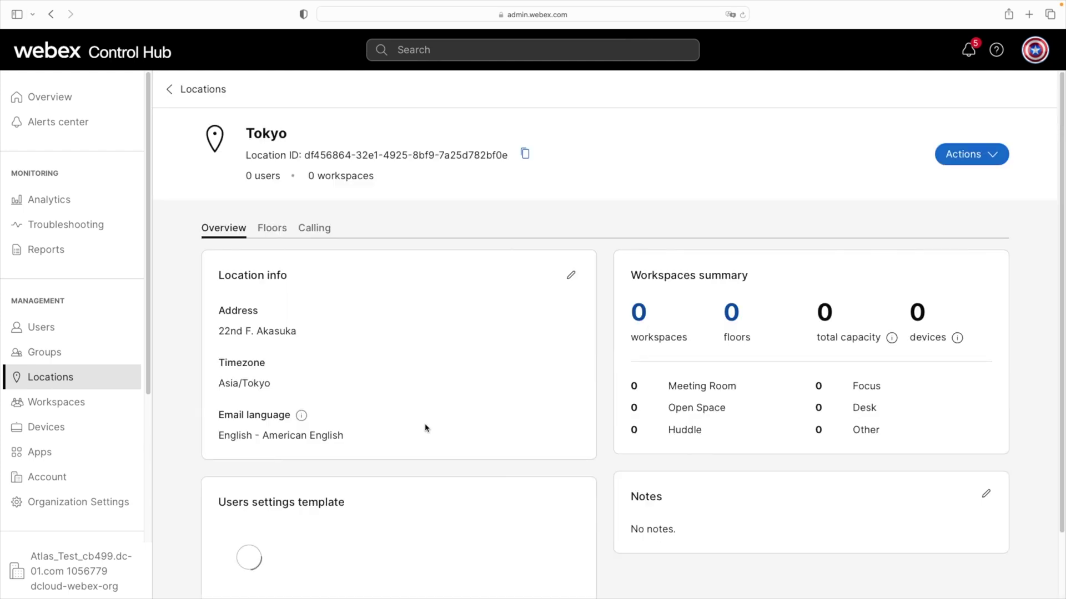
left_click(313, 235)
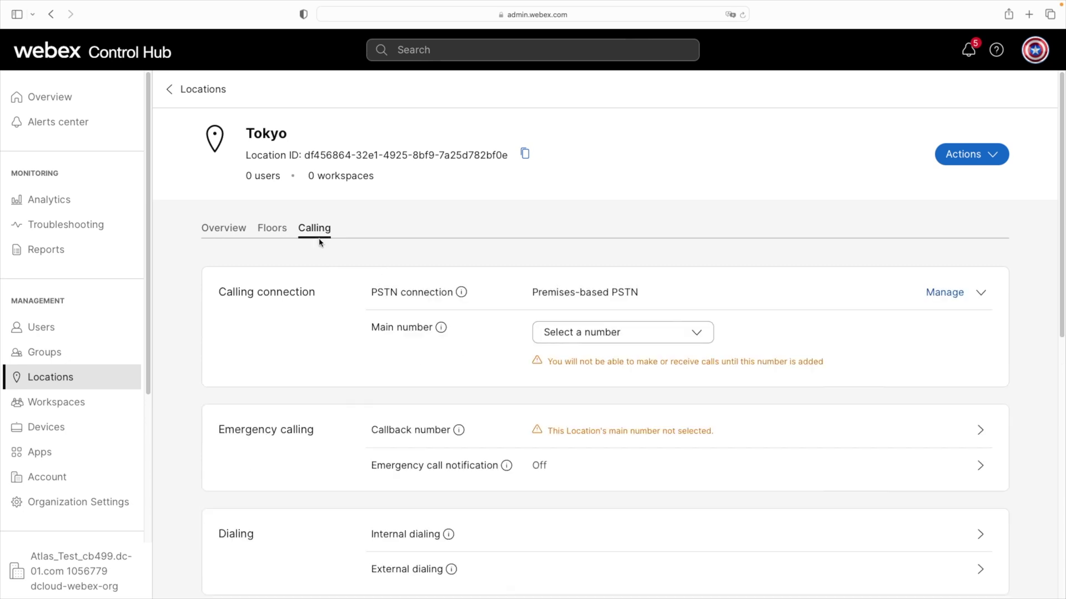
left_click(697, 342)
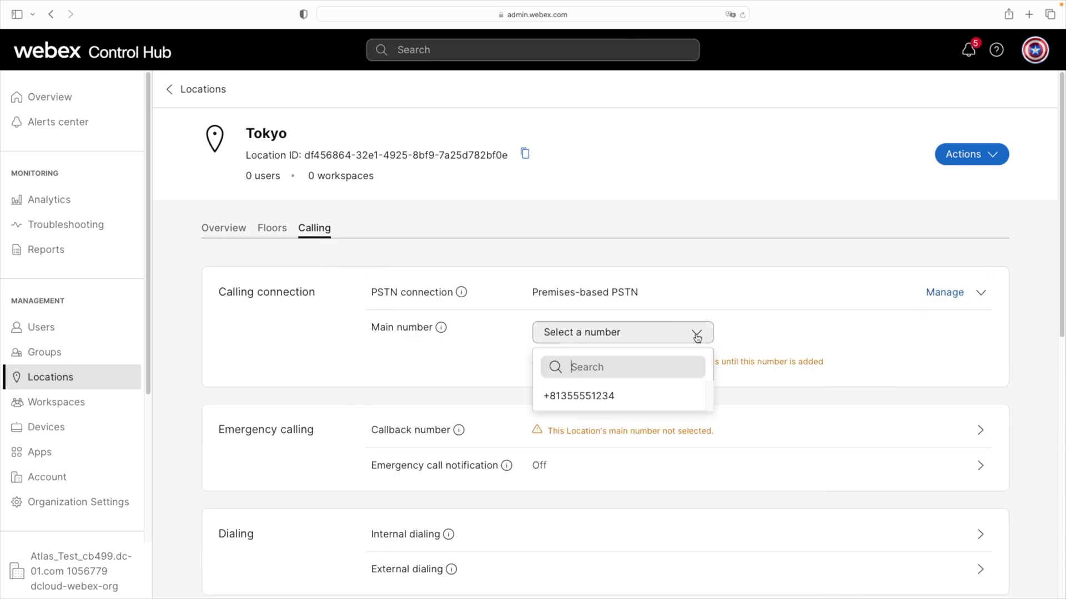
left_click(613, 397)
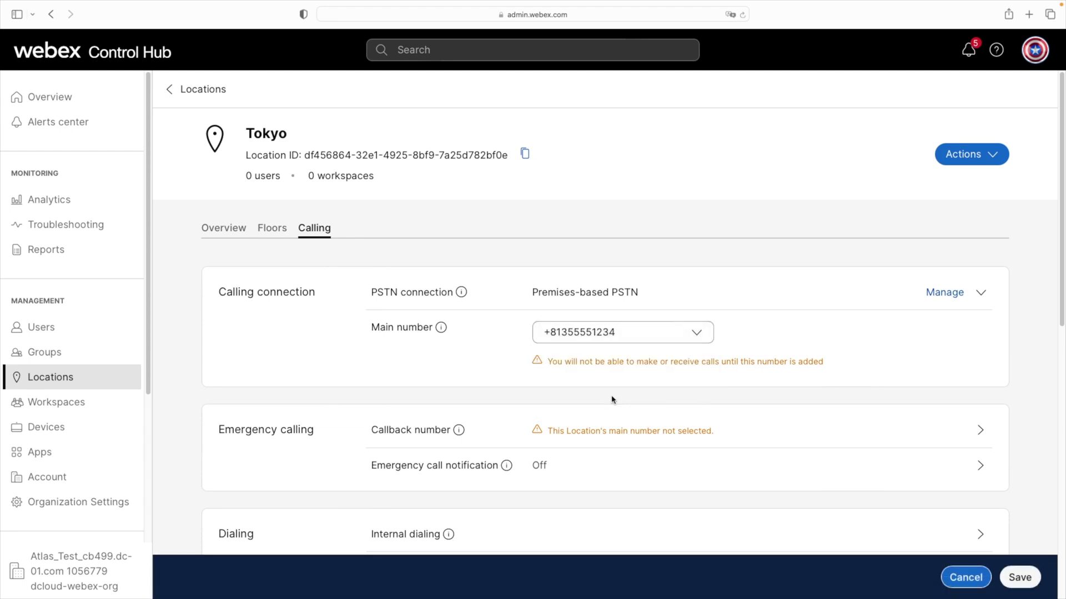
left_click(1020, 578)
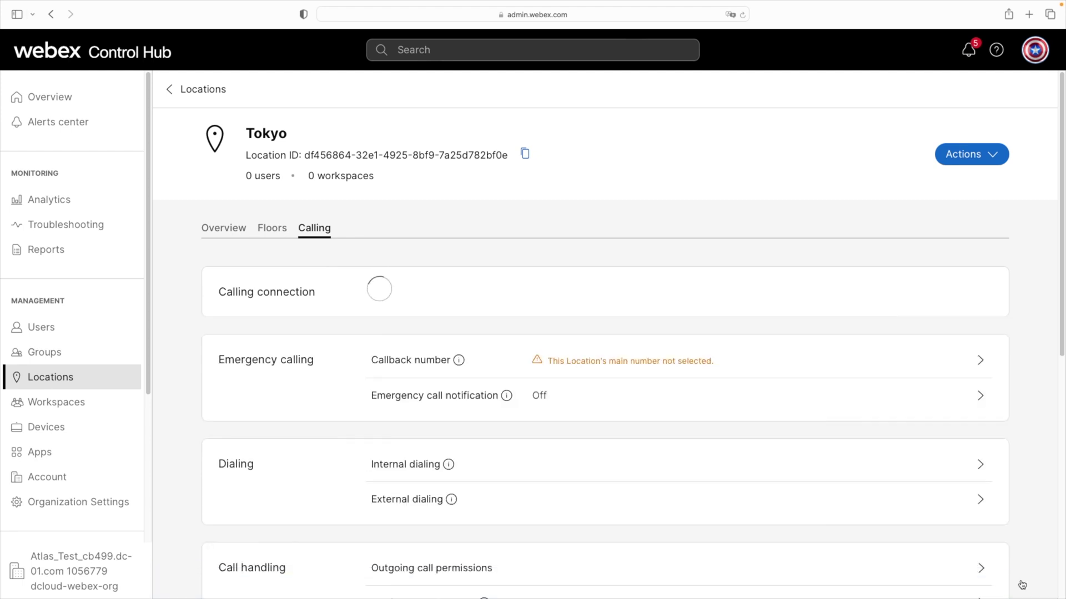